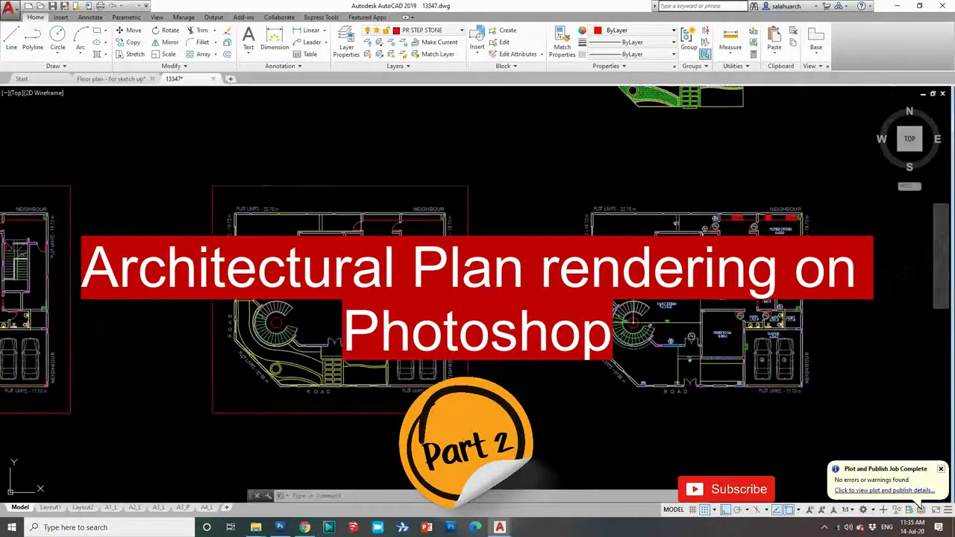
# Leave the plotted AutoCAD floor plans and bring up 13347.psd in Photoshop
pyautogui.click(196, 154)
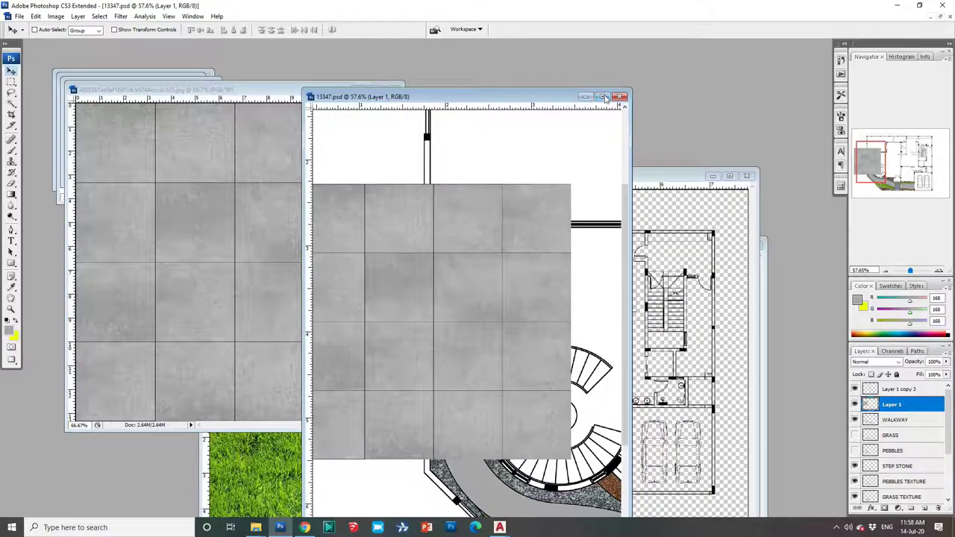
# Scale the grey tile texture to about half size and move it onto the stepping-stone walkway
pyautogui.scroll(-4, 269, 333)
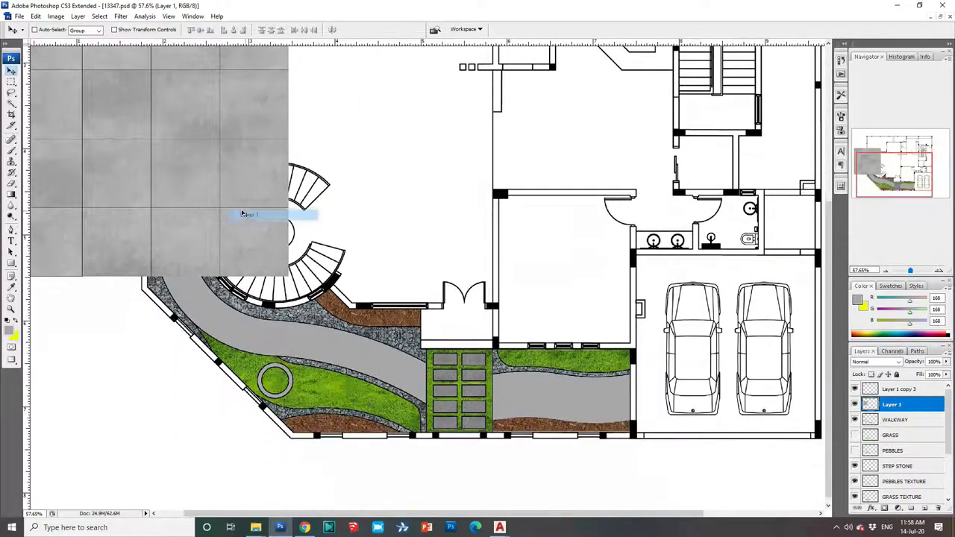
pyautogui.moveTo(250, 213); pyautogui.dragTo(517, 350)
pyautogui.hotkey('ctrl', 't')
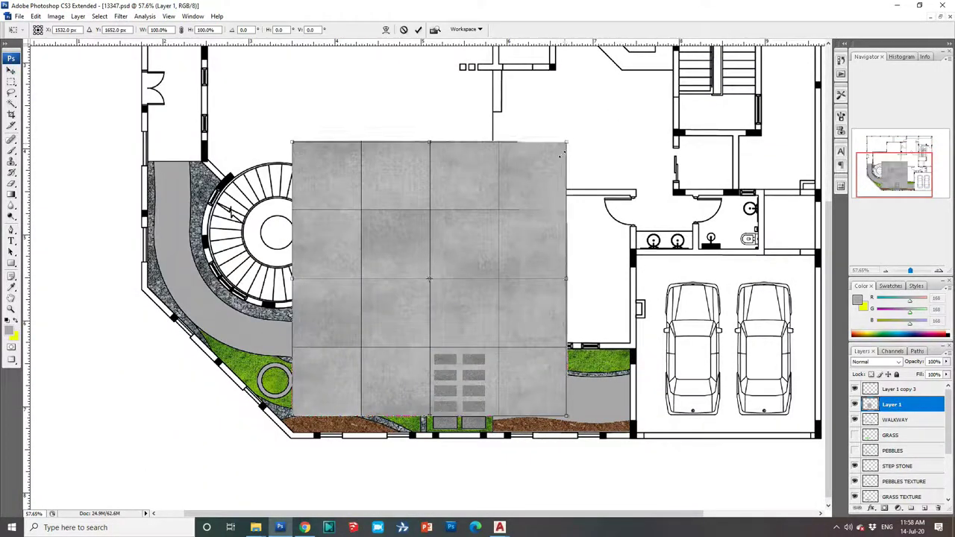
pyautogui.moveTo(567, 141); pyautogui.dragTo(455, 345)
pyautogui.press('Return')
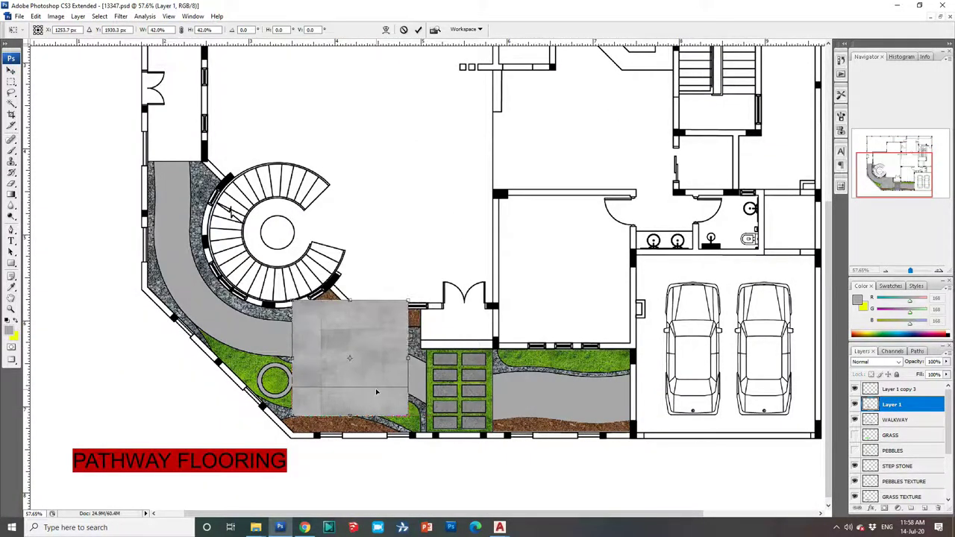
pyautogui.moveTo(378, 380); pyautogui.dragTo(536, 392)
# Scale the tile texture down proportionally to about 85%
pyautogui.scroll(3, 549, 398)
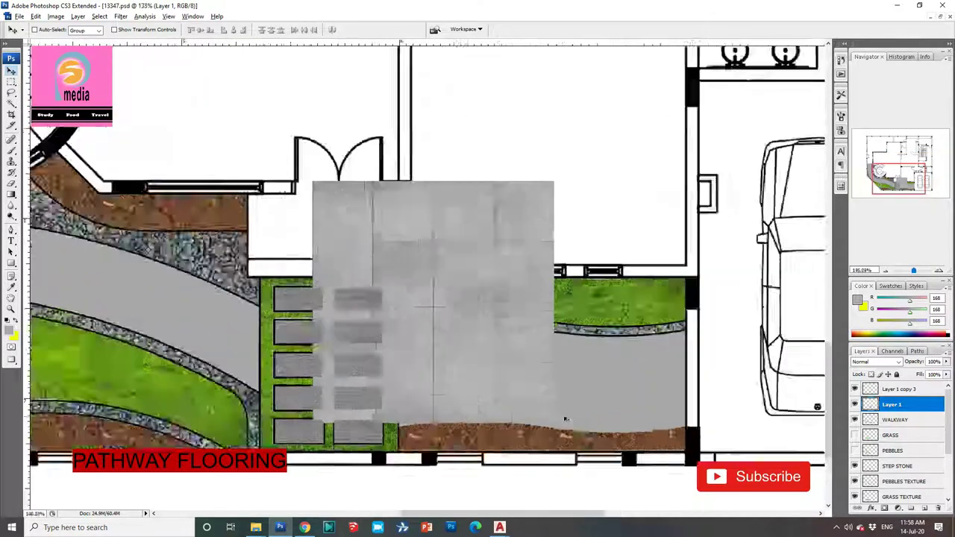
pyautogui.scroll(3, 495, 335)
pyautogui.rightClick(496, 335)
pyautogui.press('Escape')
pyautogui.hotkey('ctrl', 't')
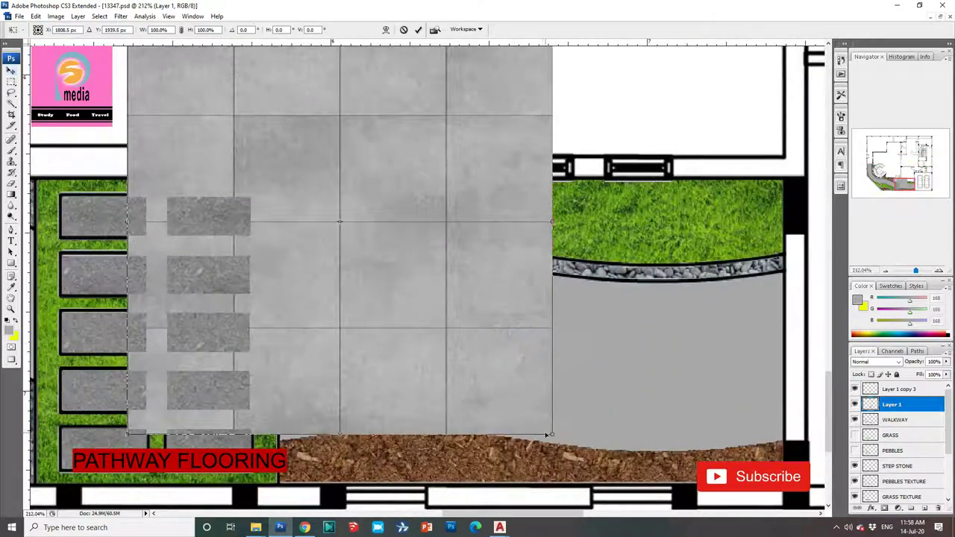
pyautogui.moveTo(552, 431); pyautogui.dragTo(503, 352)
pyautogui.press('Return')
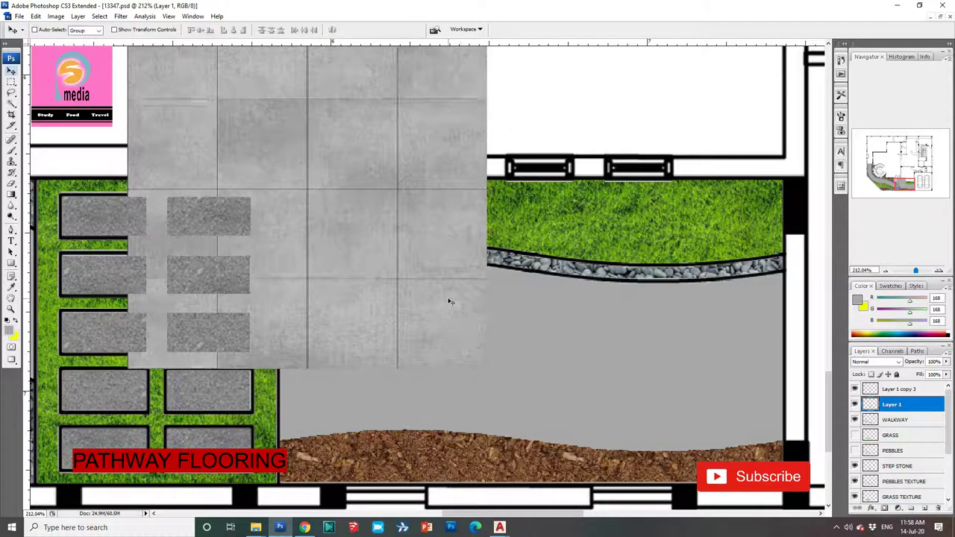
# Nudge the tiles down onto the walkway and shrink them slightly further
pyautogui.moveTo(448, 337); pyautogui.dragTo(443, 373)
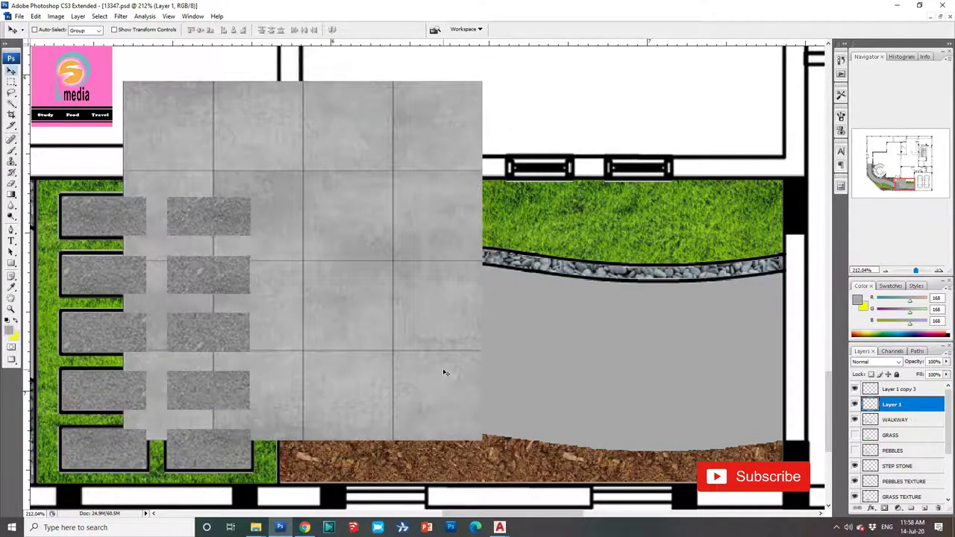
pyautogui.hotkey('ctrl', 't')
pyautogui.moveTo(482, 440)
pyautogui.mouseDown()
pyautogui.moveTo(451, 410)
pyautogui.moveTo(462, 402)
pyautogui.mouseUp()
pyautogui.press('Return')
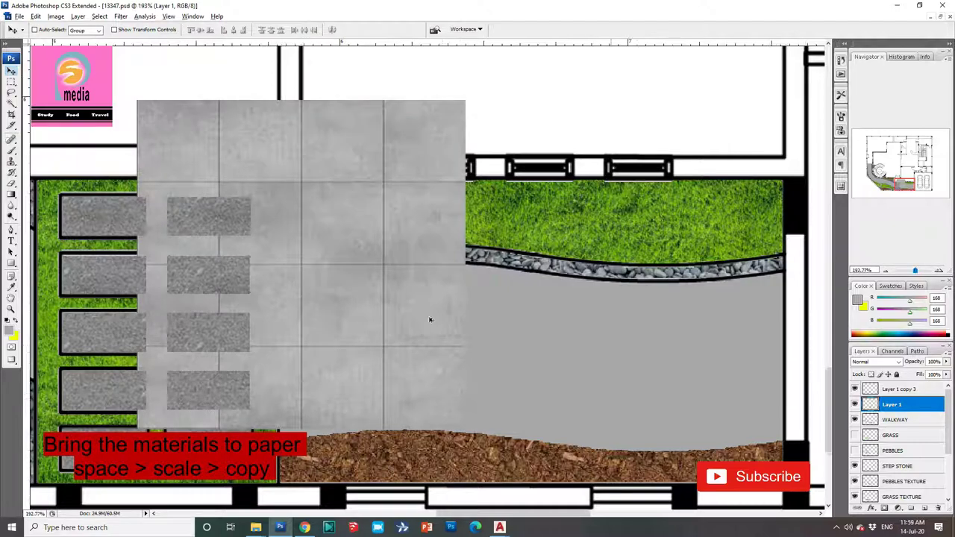
# Zoom out to the full plan and move the tile square beside the garage
pyautogui.hotkey('ctrl', '0')
pyautogui.moveTo(440, 422); pyautogui.dragTo(494, 422)
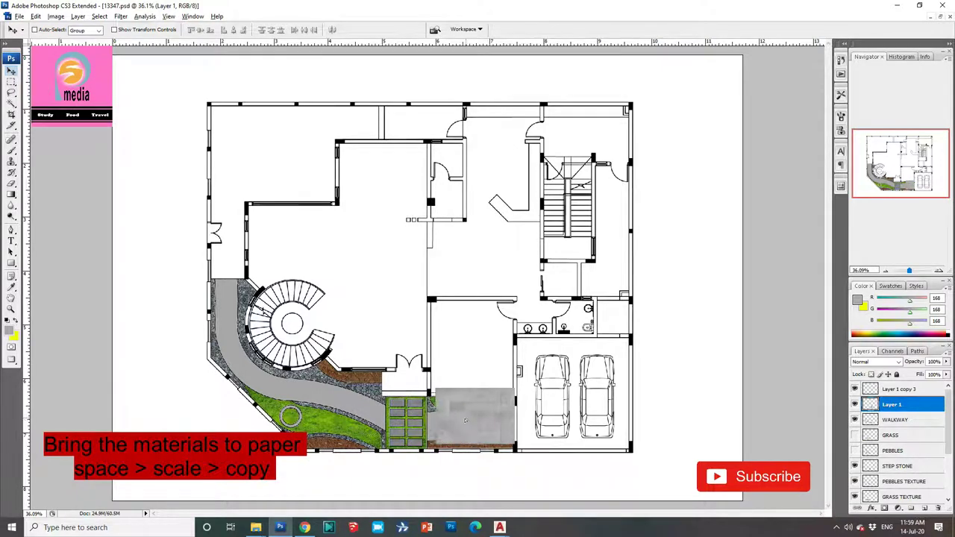
pyautogui.moveTo(464, 421); pyautogui.dragTo(274, 415)
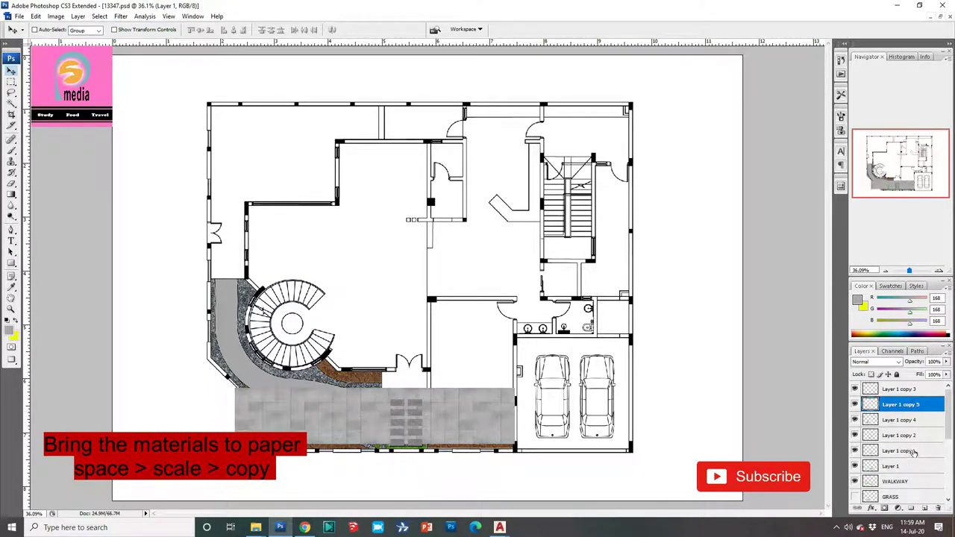
# Merge the selected tile copy layers into one layer
pyautogui.click(914, 452)
pyautogui.keyDown('shift'); pyautogui.click(918, 389); pyautogui.keyUp('shift')
pyautogui.rightClick(917, 390)
pyautogui.click(895, 363)
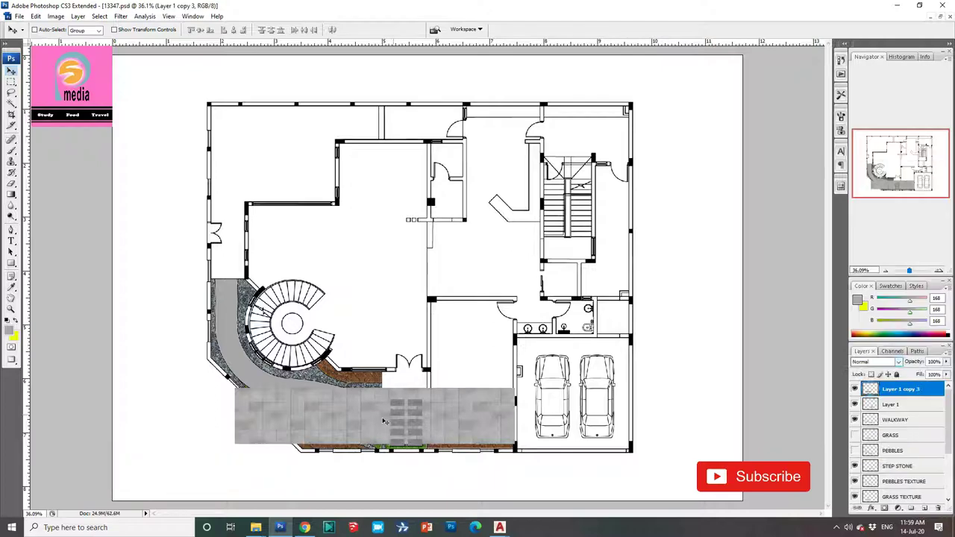
# Undo the duplicated tile strip and extra copies, keeping only the original tile layer
pyautogui.moveTo(360, 424); pyautogui.dragTo(373, 365)
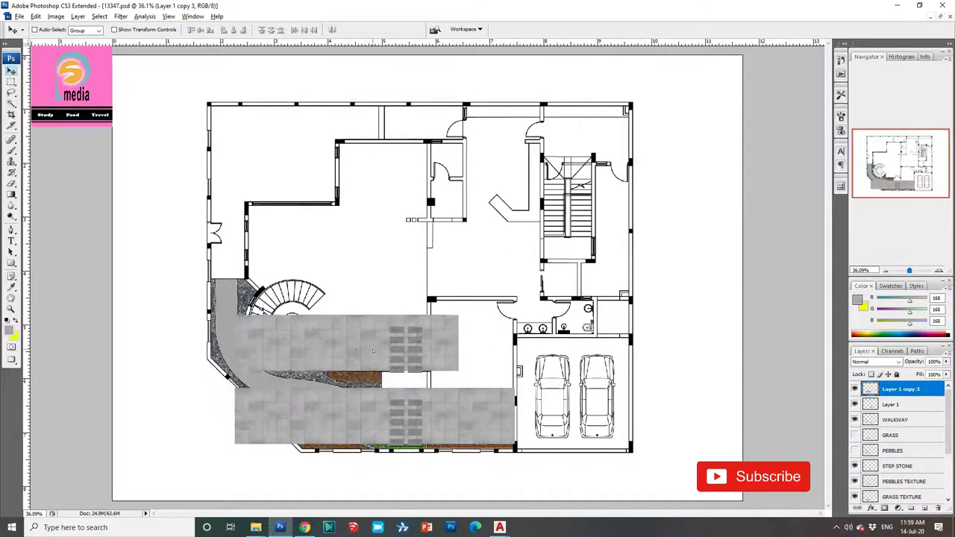
pyautogui.hotkey('ctrl', 'alt', 'z')
pyautogui.hotkey('ctrl', 'alt', 'z')
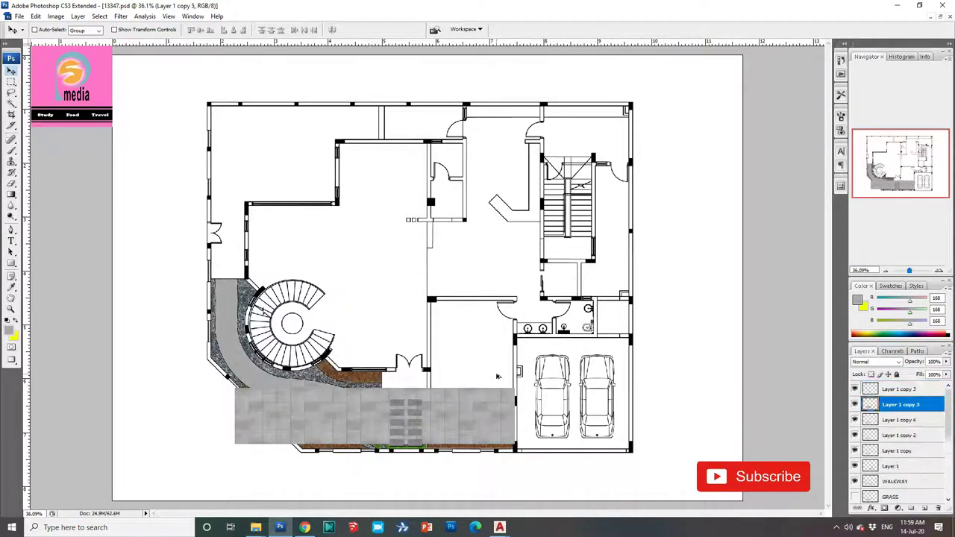
pyautogui.hotkey('ctrl', 'alt', 'z')
pyautogui.hotkey('ctrl', 'alt', 'z')
pyautogui.hotkey('ctrl', 'alt', 'z')
pyautogui.hotkey('ctrl', 'alt', 'z')
pyautogui.rightClick(493, 415)
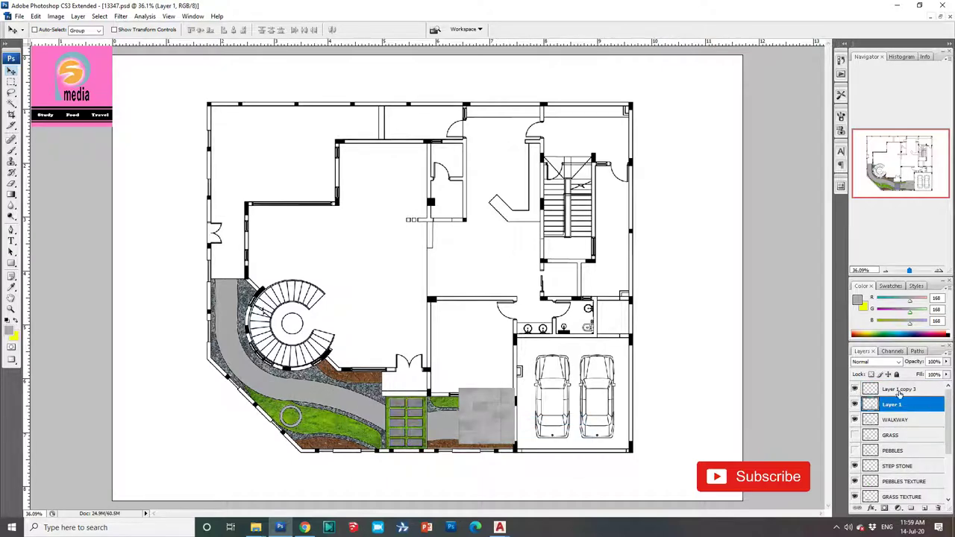
# Rename the top tile copy layer STEP STONE TEXTURE and Layer 1 TILING TEXTURE
pyautogui.doubleClick(898, 389)
pyautogui.write('STEP STONE TEXTURE')
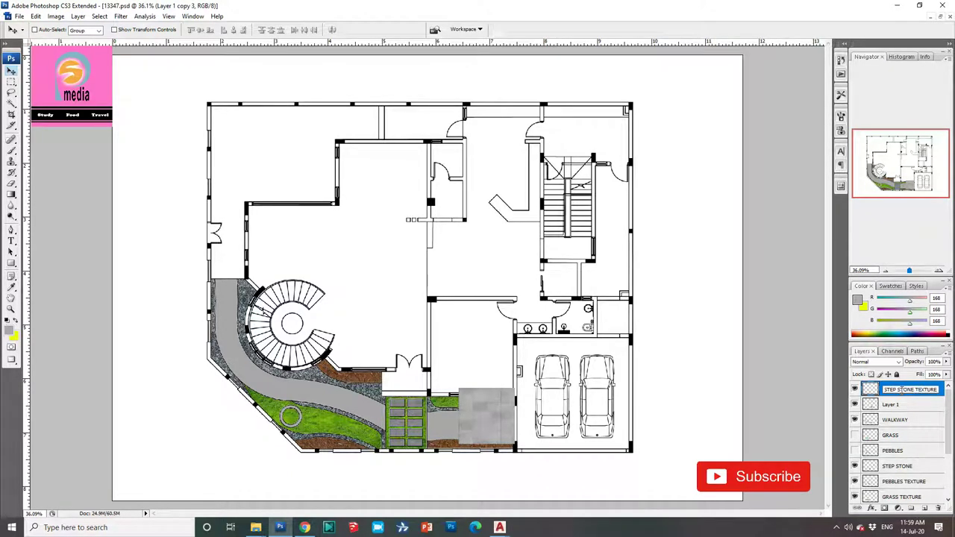
pyautogui.click(903, 407)
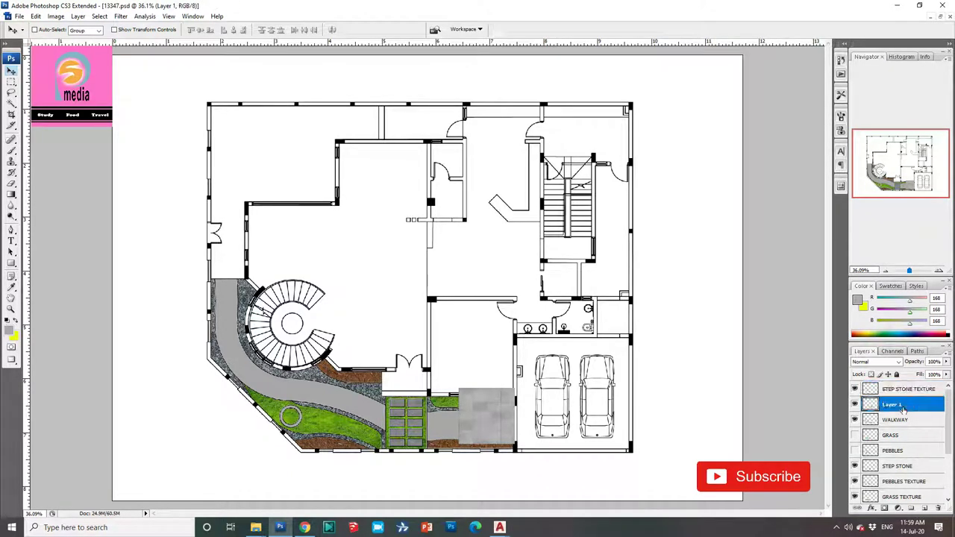
pyautogui.moveTo(492, 424); pyautogui.dragTo(549, 416)
pyautogui.write('TILING TEXTURE')
pyautogui.press('Return')
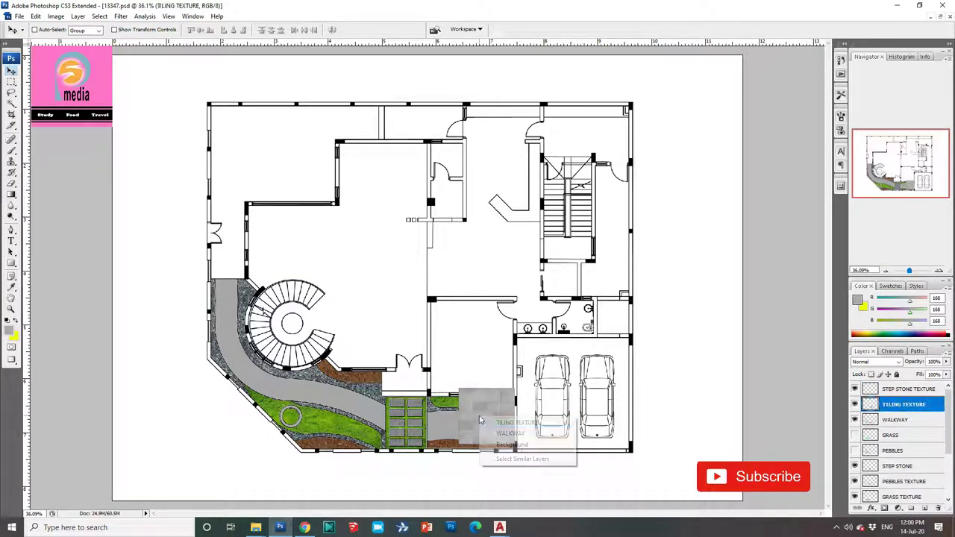
# Duplicate the tile square leftward over the green pavers and merge the tiling layers
pyautogui.moveTo(485, 419); pyautogui.dragTo(424, 419)
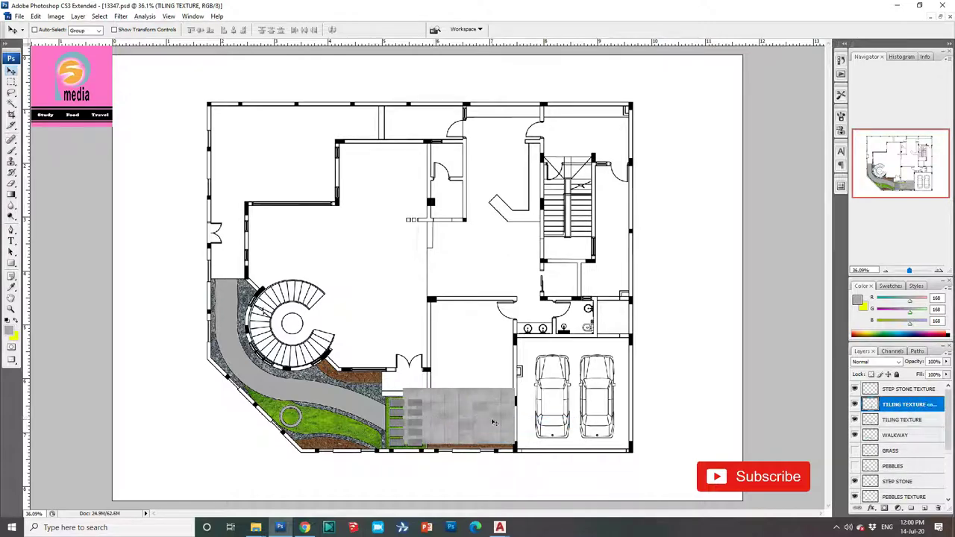
pyautogui.scroll(1, 494, 423)
pyautogui.scroll(2, 478, 420)
pyautogui.scroll(2, 448, 416)
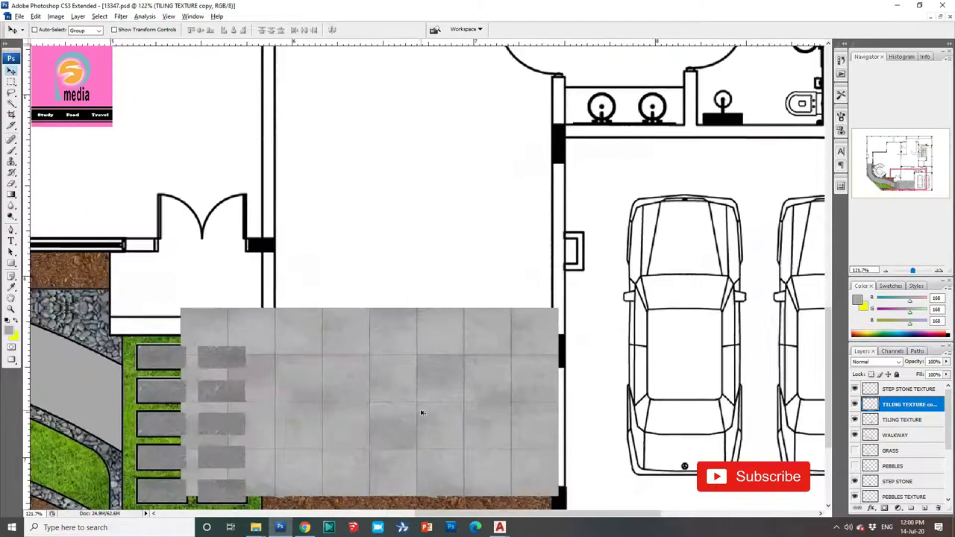
pyautogui.scroll(-2, 461, 376)
pyautogui.scroll(-1, 461, 376)
pyautogui.rightClick(906, 404)
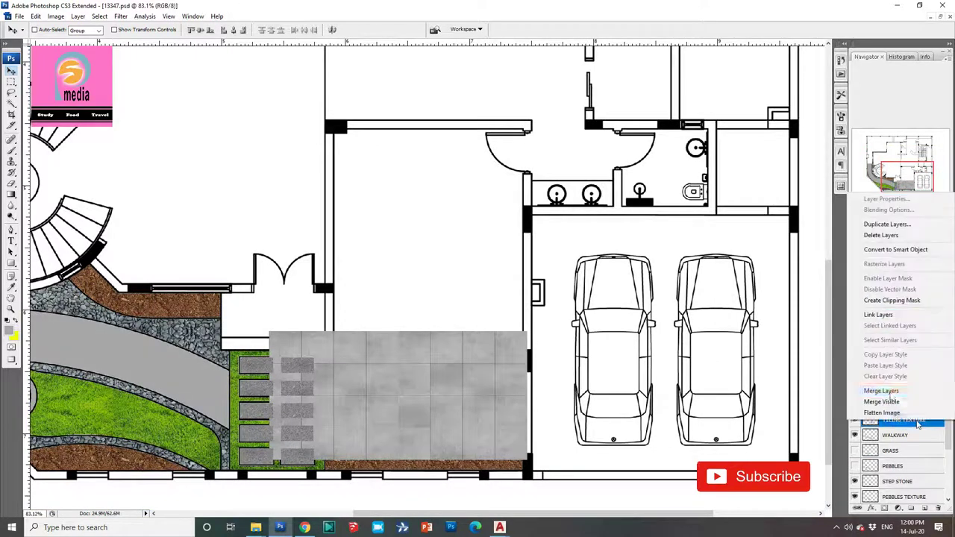
pyautogui.click(880, 390)
# Nudge the tiling strip right, duplicate it further left, and merge the copy down
pyautogui.scroll(-1, 523, 388)
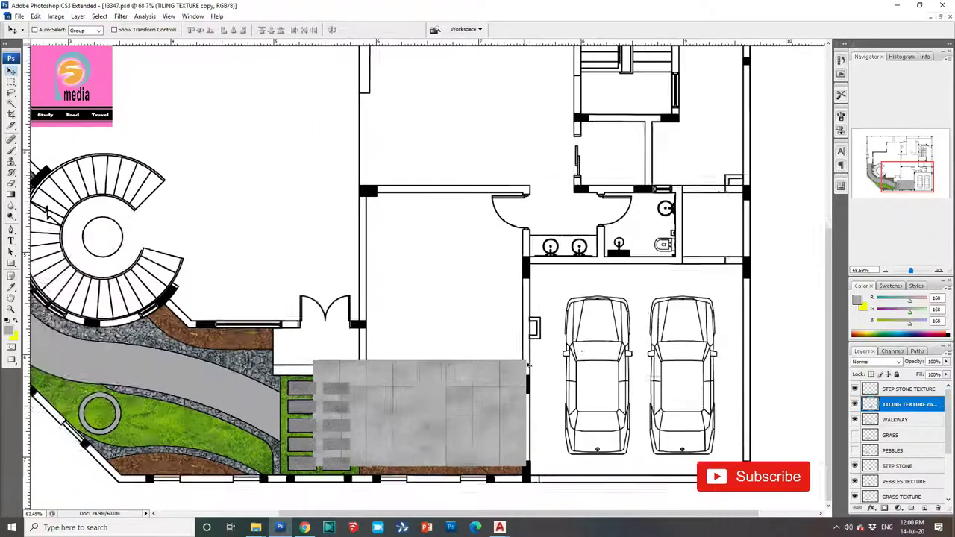
pyautogui.scroll(-1, 492, 425)
pyautogui.hotkey('shift', 'Right')
pyautogui.hotkey('shift', 'Right')
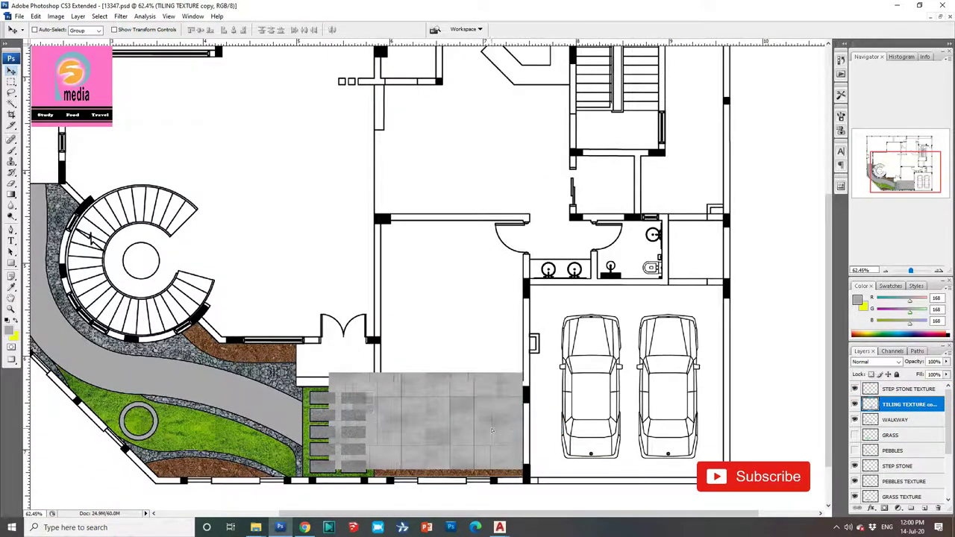
pyautogui.moveTo(496, 432); pyautogui.dragTo(340, 416)
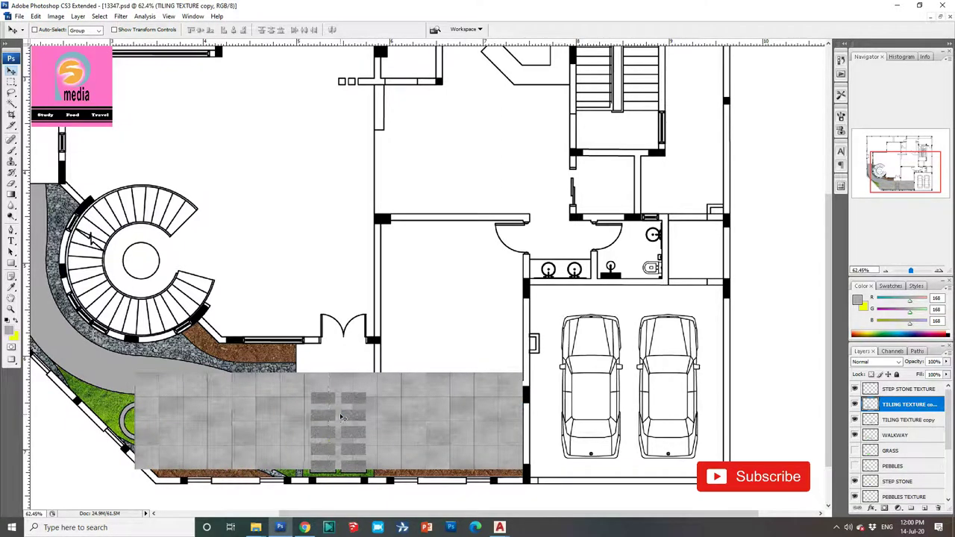
pyautogui.rightClick(907, 404)
pyautogui.click(869, 385)
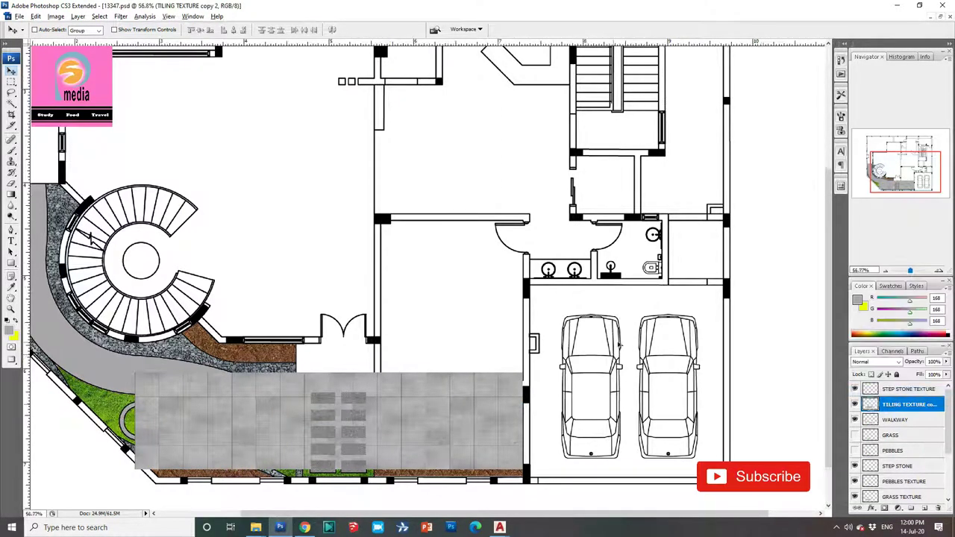
# Extend a tile copy to the walkway's left end, redoing a misplaced first attempt
pyautogui.scroll(-3, 326, 445)
pyautogui.moveTo(326, 446); pyautogui.dragTo(136, 444)
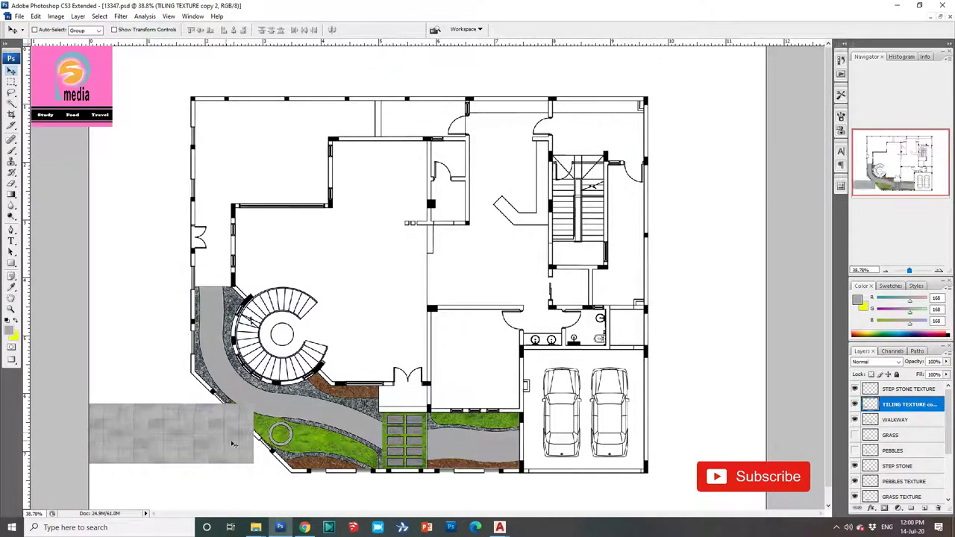
pyautogui.hotkey('ctrl', 'z')
pyautogui.moveTo(353, 439); pyautogui.dragTo(108, 440)
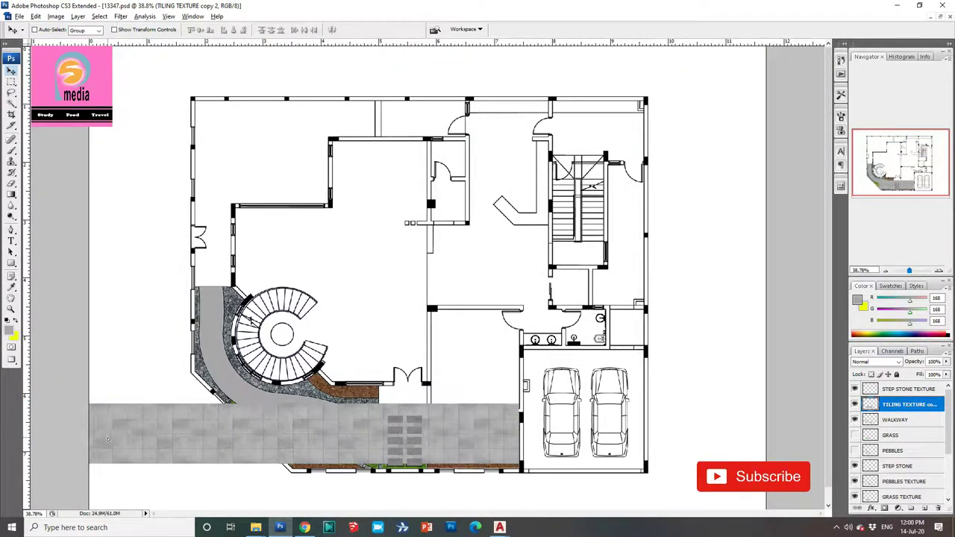
pyautogui.scroll(2, 203, 443)
pyautogui.scroll(2, 260, 428)
pyautogui.scroll(-2, 247, 418)
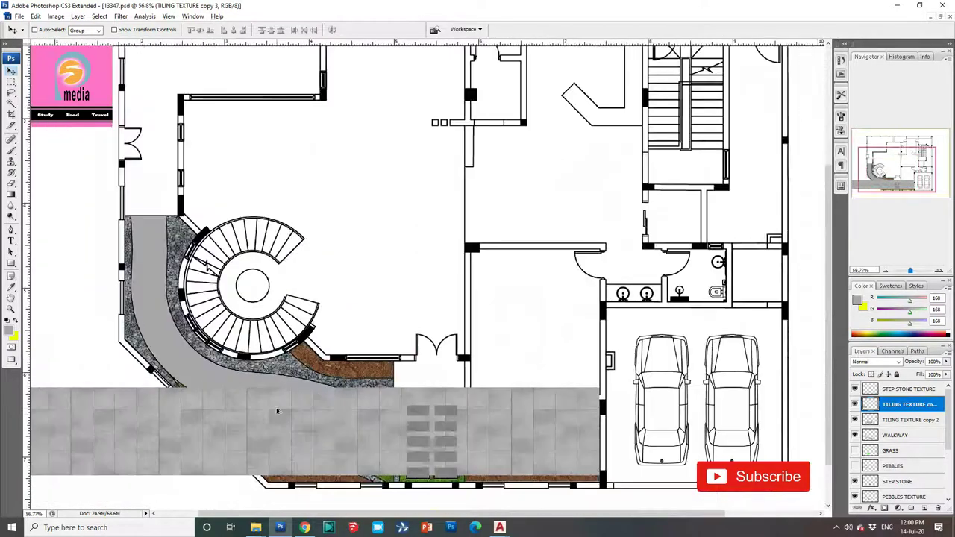
# Merge all the tiling copies into one layer
pyautogui.rightClick(200, 416)
pyautogui.click(216, 420)
pyautogui.rightClick(932, 415)
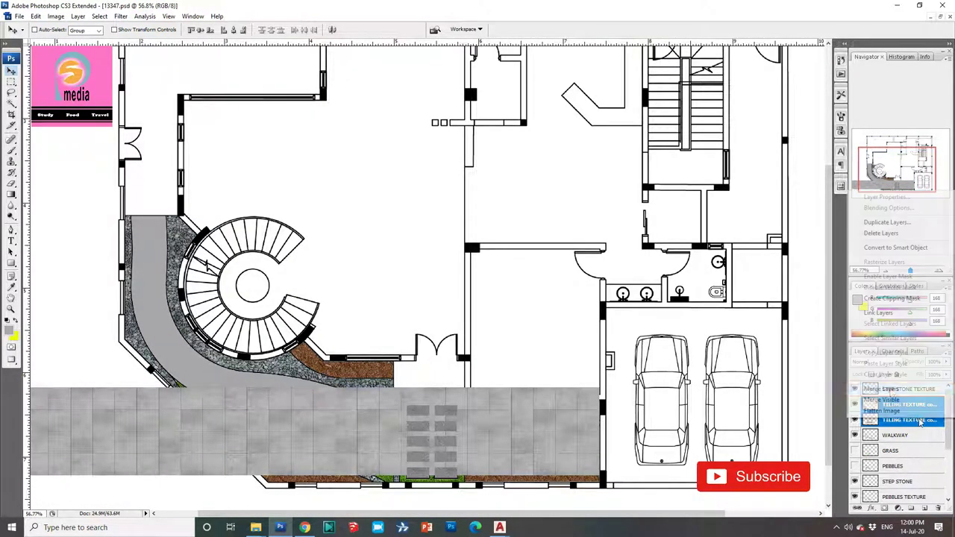
pyautogui.click(881, 399)
pyautogui.scroll(-2, 426, 276)
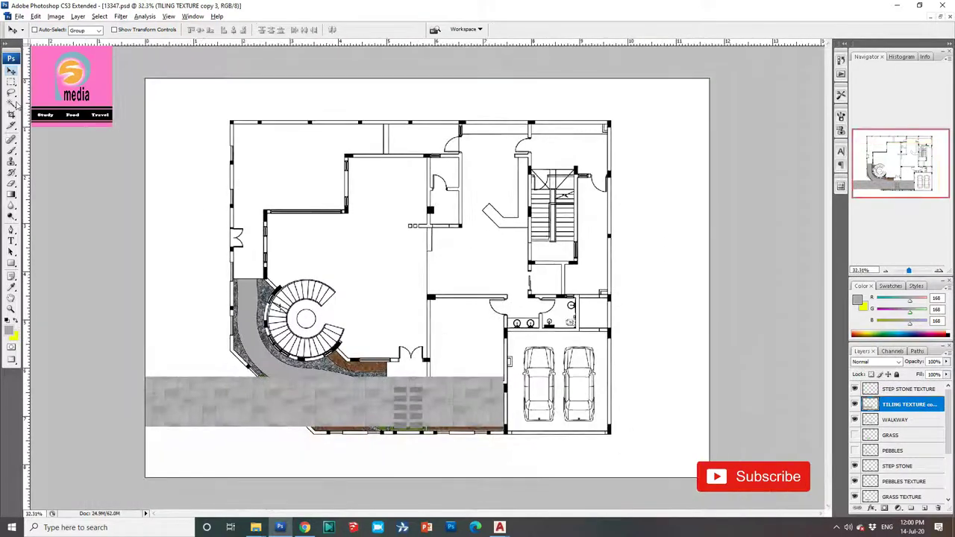
# Select the tile texture layer and duplicate it upward over the stairs
pyautogui.click(11, 114)
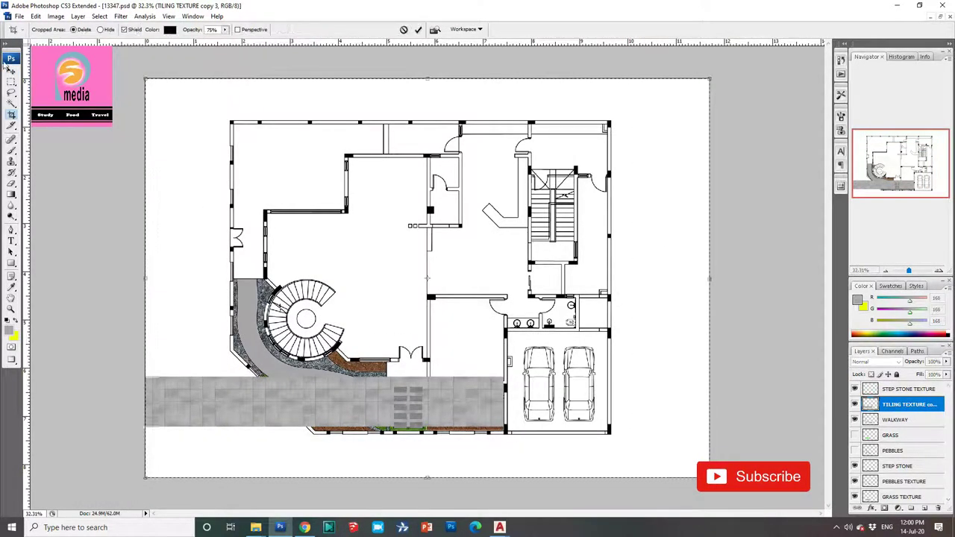
pyautogui.press('v')
pyautogui.click(526, 198)
pyautogui.rightClick(197, 405)
pyautogui.click(244, 410)
pyautogui.moveTo(307, 425); pyautogui.dragTo(308, 375)
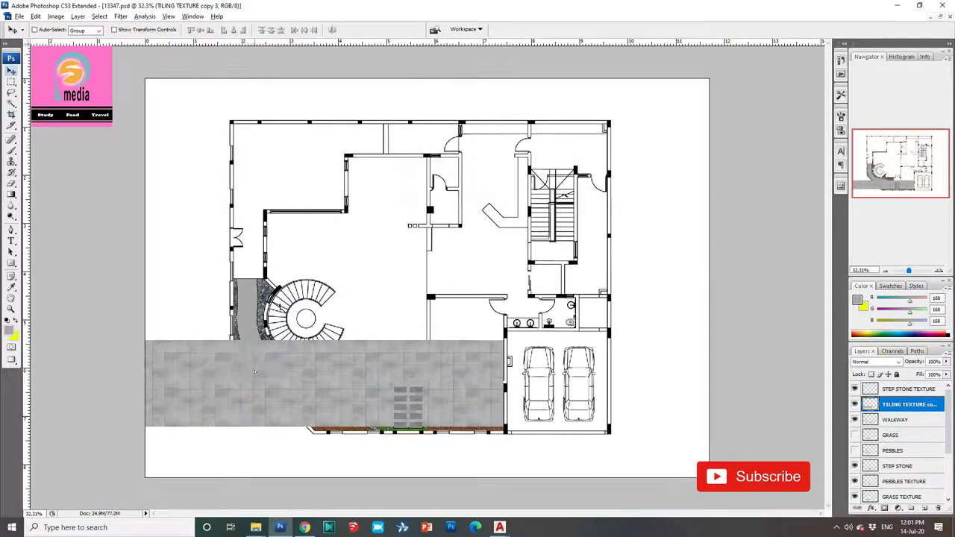
# Flip the texture copy vertically and merge it down into the tile layer
pyautogui.scroll(2, 308, 375)
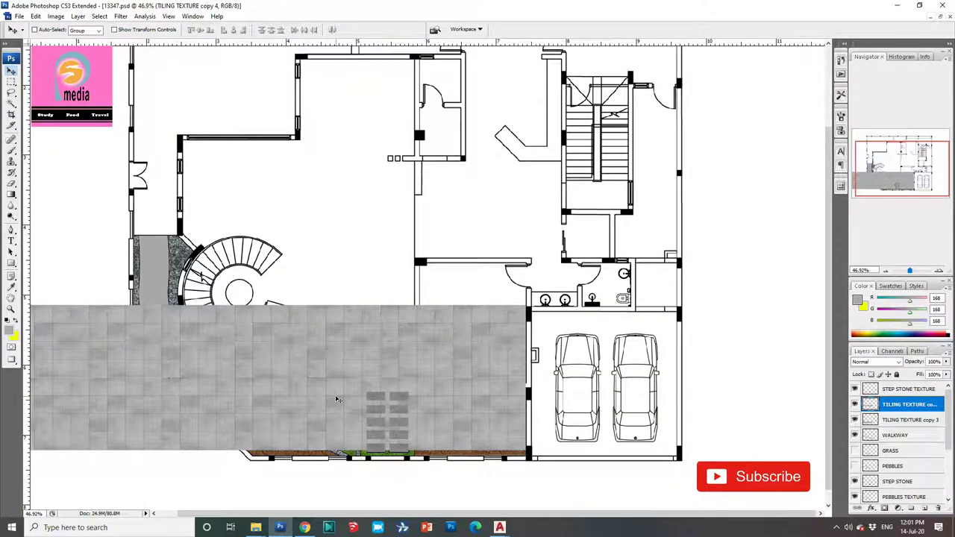
pyautogui.hotkey('ctrl', 't')
pyautogui.rightClick(348, 400)
pyautogui.click(376, 485)
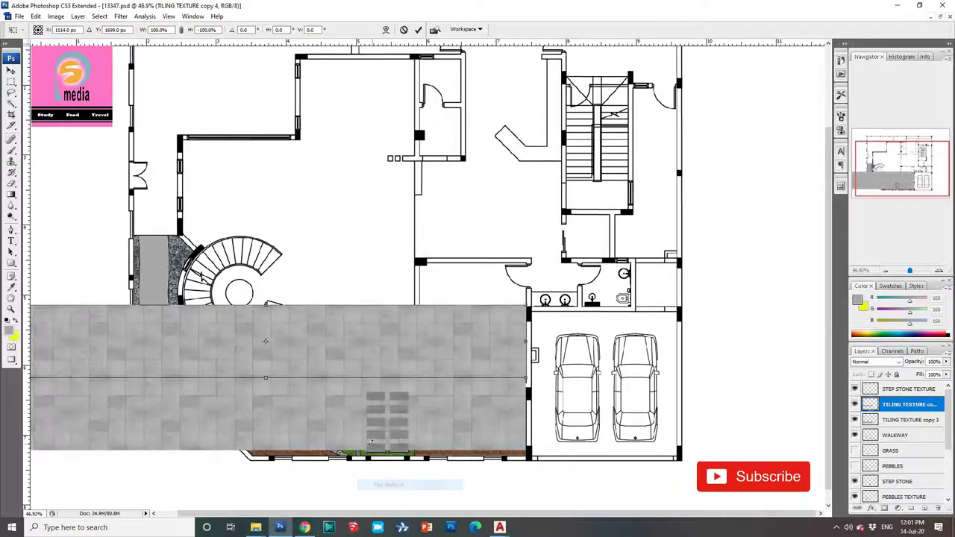
pyautogui.press('Return')
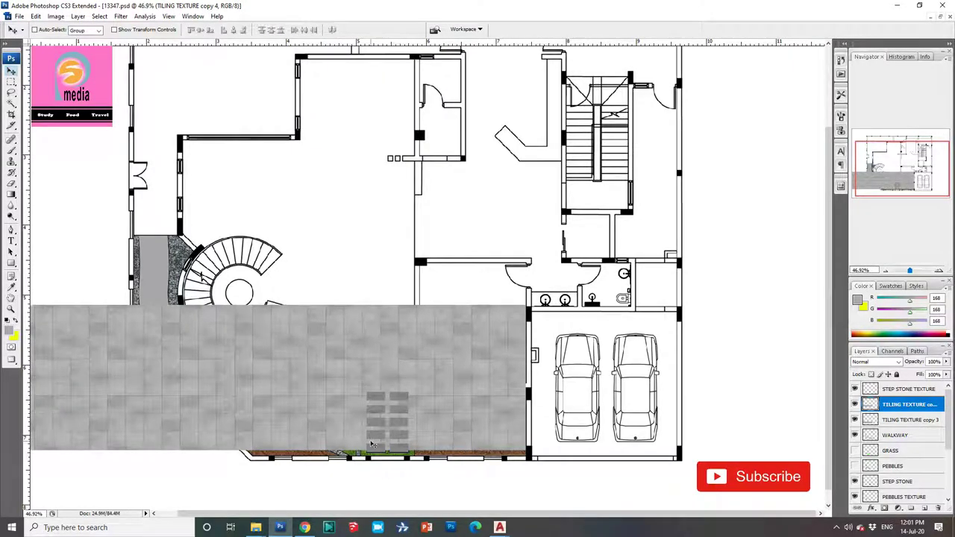
pyautogui.rightClick(907, 404)
pyautogui.click(879, 396)
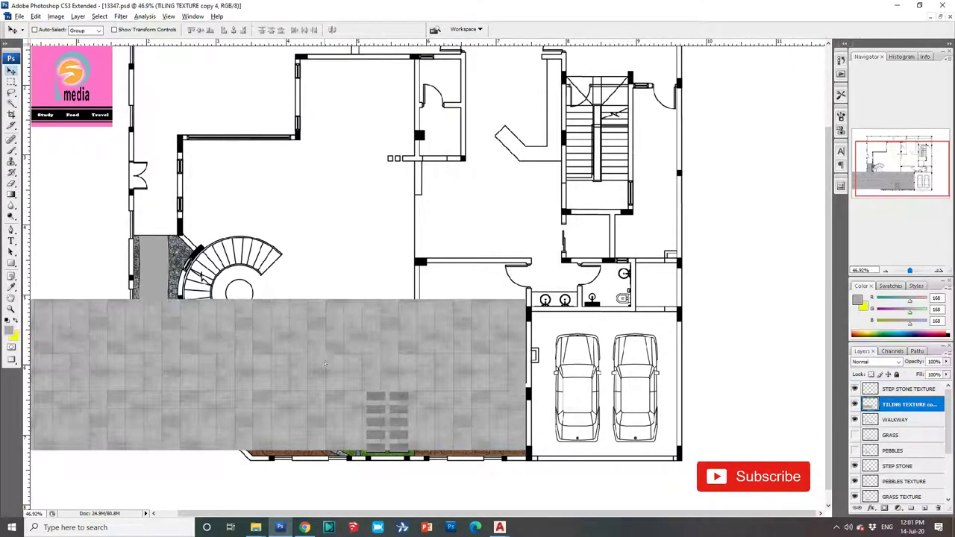
# Duplicate the merged texture upward, align it with the lower block, and merge into one layer
pyautogui.moveTo(323, 378)
pyautogui.mouseDown()
pyautogui.moveTo(323, 171)
pyautogui.moveTo(323, 232)
pyautogui.mouseUp()
pyautogui.hotkey('ctrl', 'j')
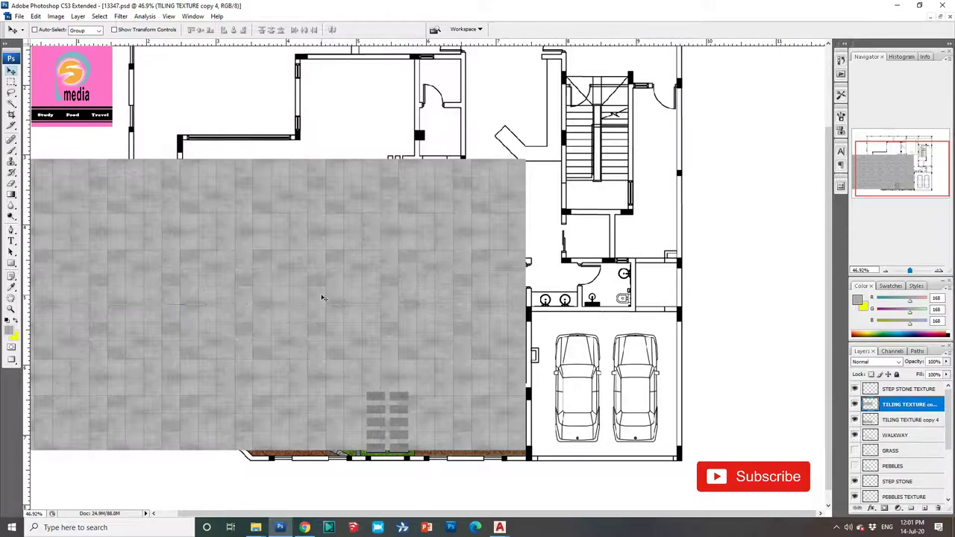
pyautogui.rightClick(903, 407)
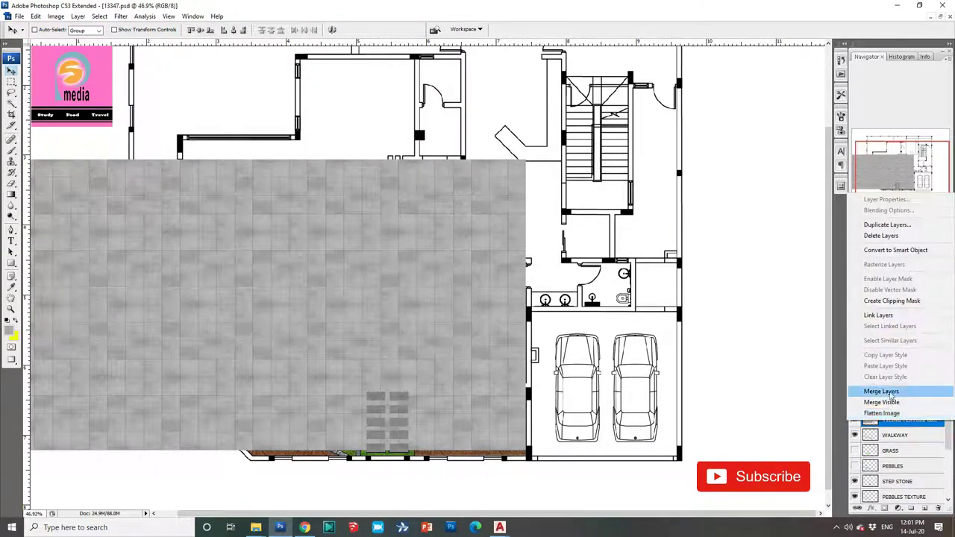
pyautogui.click(881, 391)
pyautogui.rightClick(465, 412)
# Select the curved walkway area on the WALKWAY layer with the Magic Wand
pyautogui.click(494, 435)
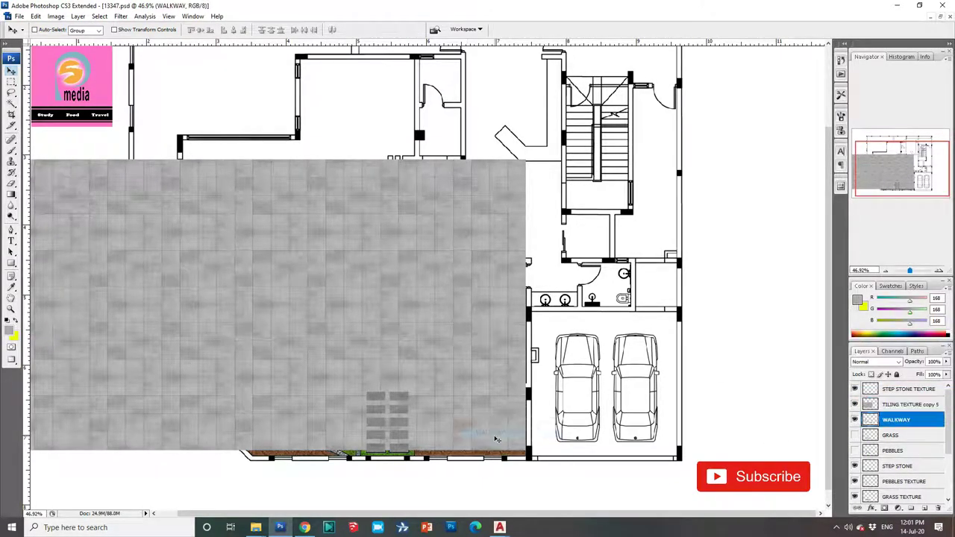
pyautogui.press('w')
pyautogui.rightClick(462, 413)
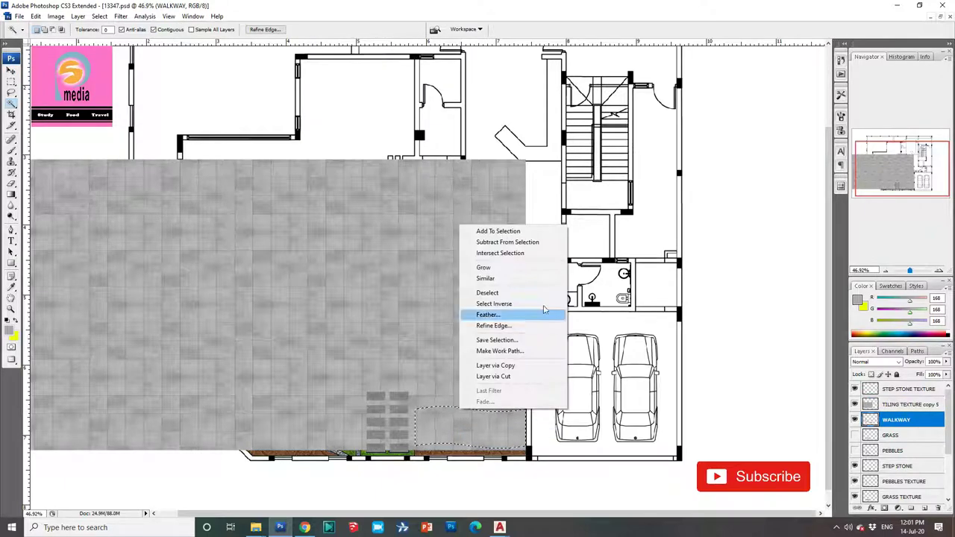
pyautogui.click(496, 282)
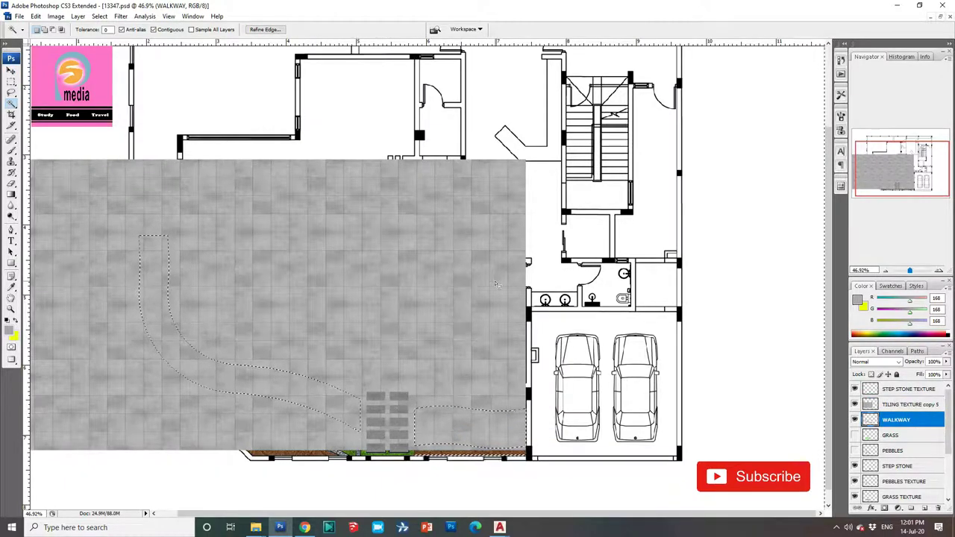
pyautogui.press('v')
pyautogui.click(496, 283)
pyautogui.press('Return')
# Trim the tile texture to the walkway shape and name the layer TILING TEXTURE
pyautogui.click(908, 404)
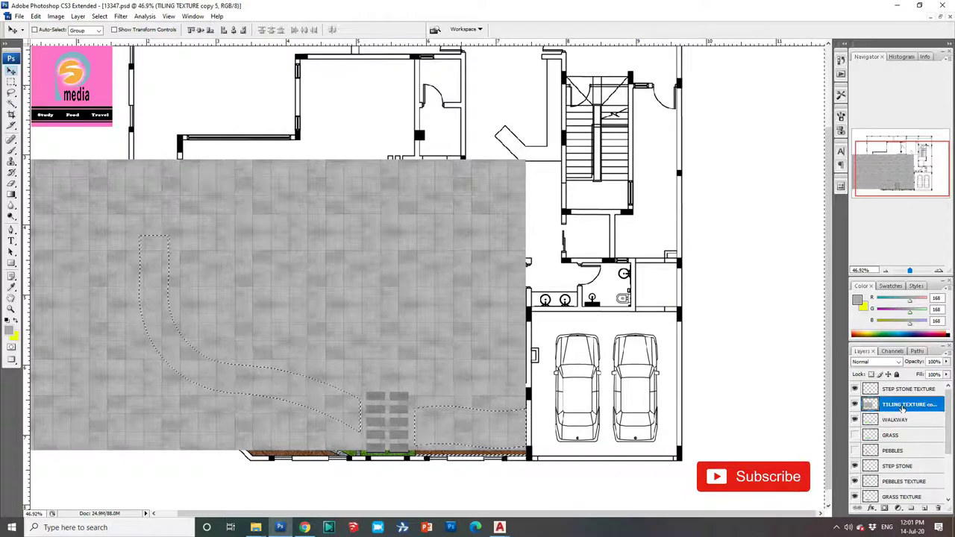
pyautogui.hotkey('ctrl', 'alt', 'g')
pyautogui.hotkey('ctrl', 'd')
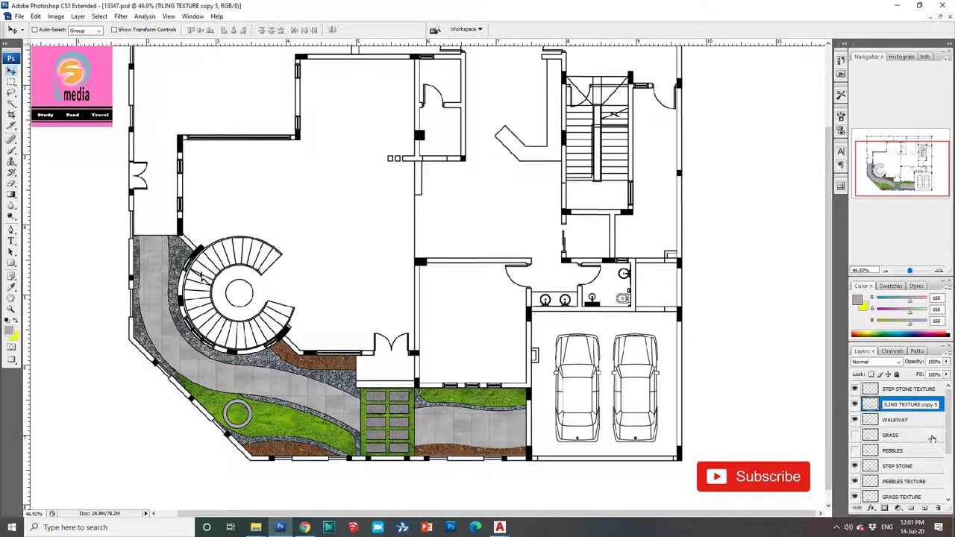
pyautogui.press('Return')
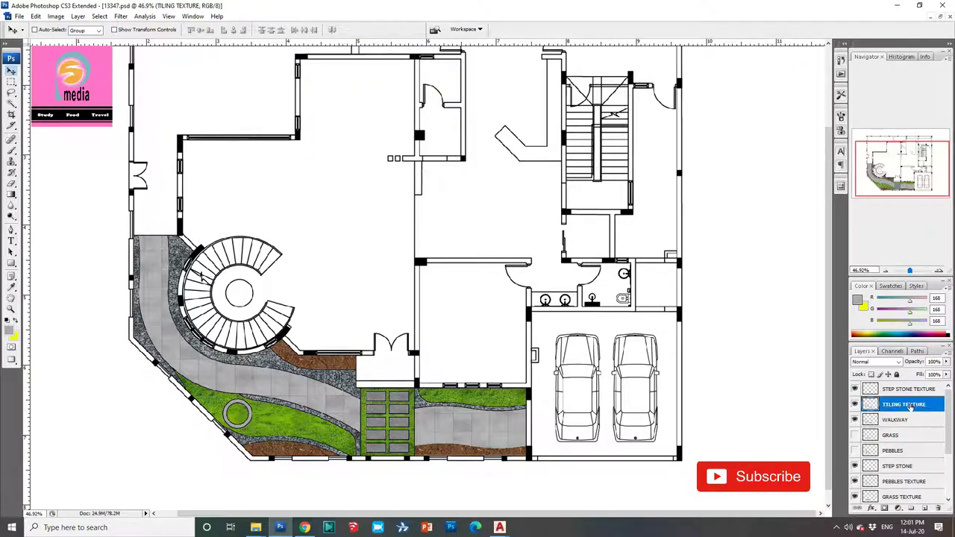
# Open the top-view palm tree PNG from the Desktop folder in Photoshop
pyautogui.scroll(2, 331, 412)
pyautogui.scroll(-4, 359, 448)
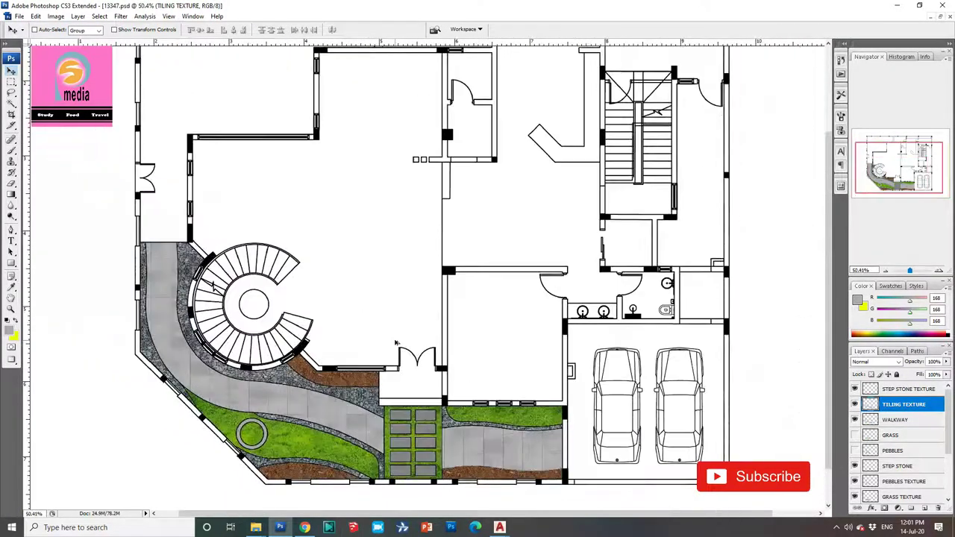
pyautogui.scroll(2, 375, 475)
pyautogui.scroll(-1, 385, 369)
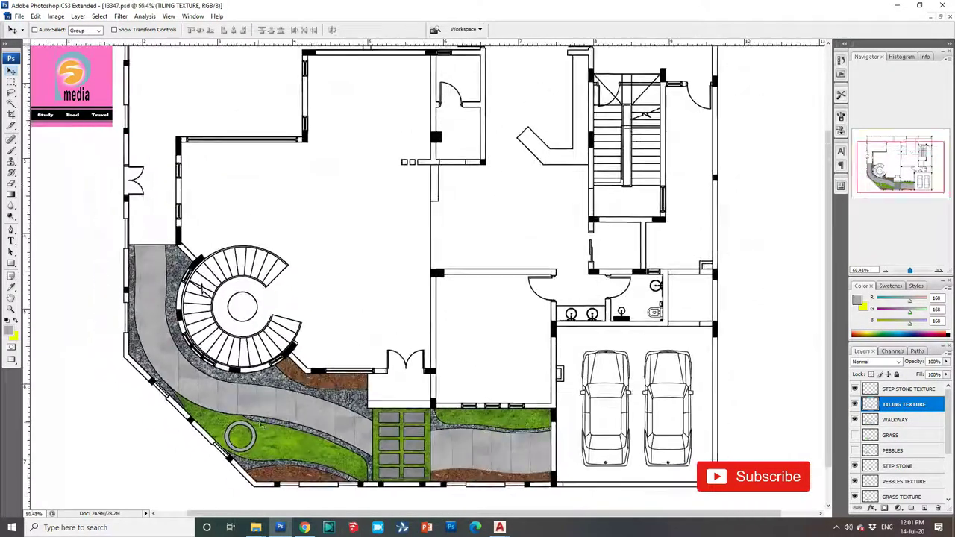
pyautogui.click(256, 527)
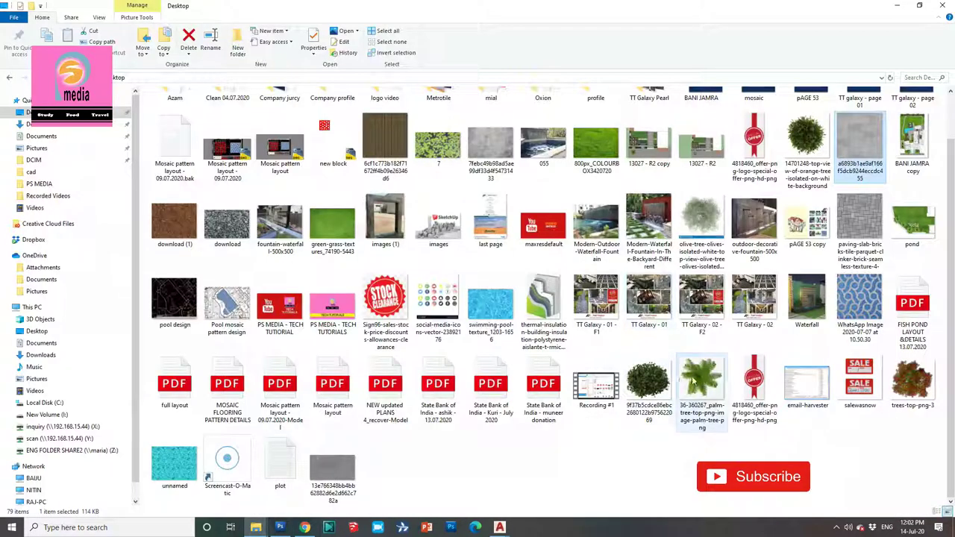
pyautogui.moveTo(720, 395); pyautogui.dragTo(357, 330)
# Delete the white background around the palm tree
pyautogui.press('w')
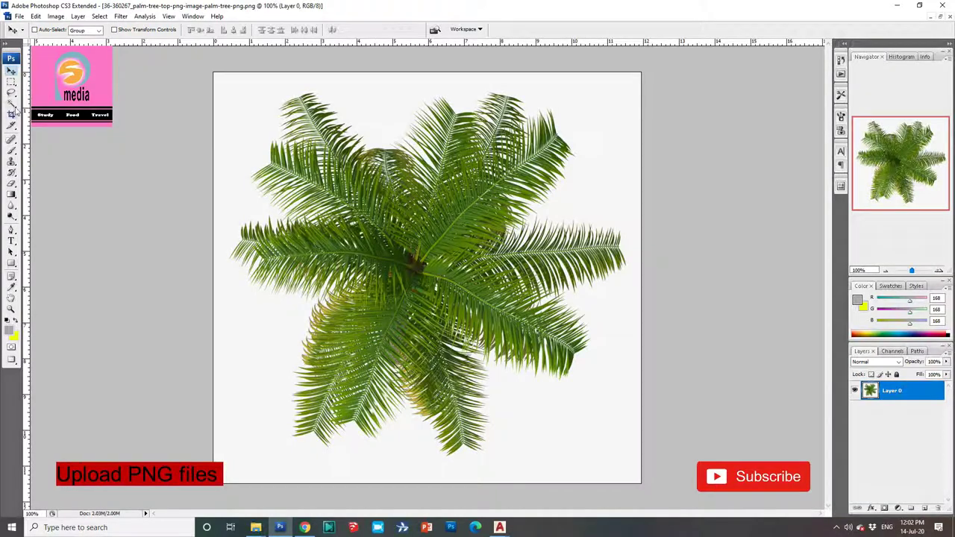
pyautogui.click(584, 197)
pyautogui.rightClick(585, 197)
pyautogui.click(639, 252)
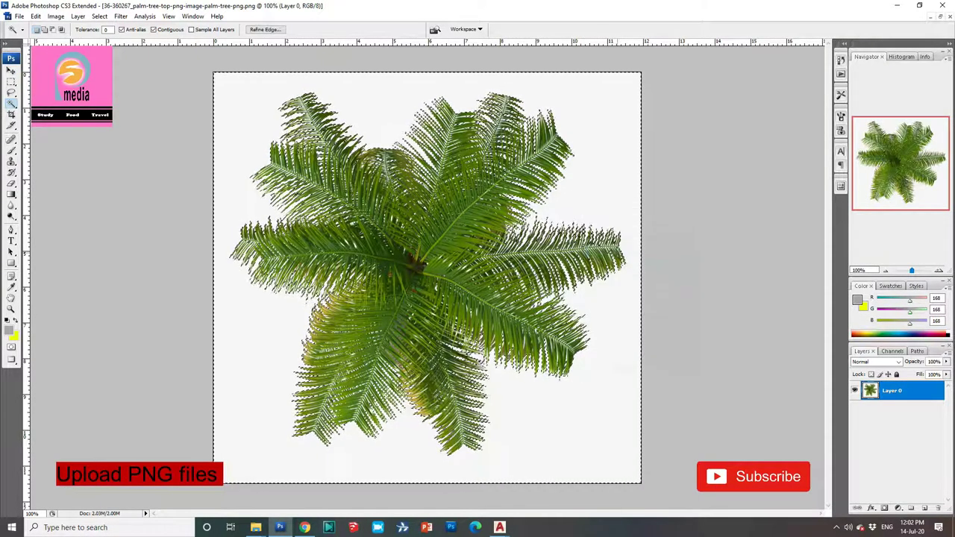
pyautogui.press('Delete')
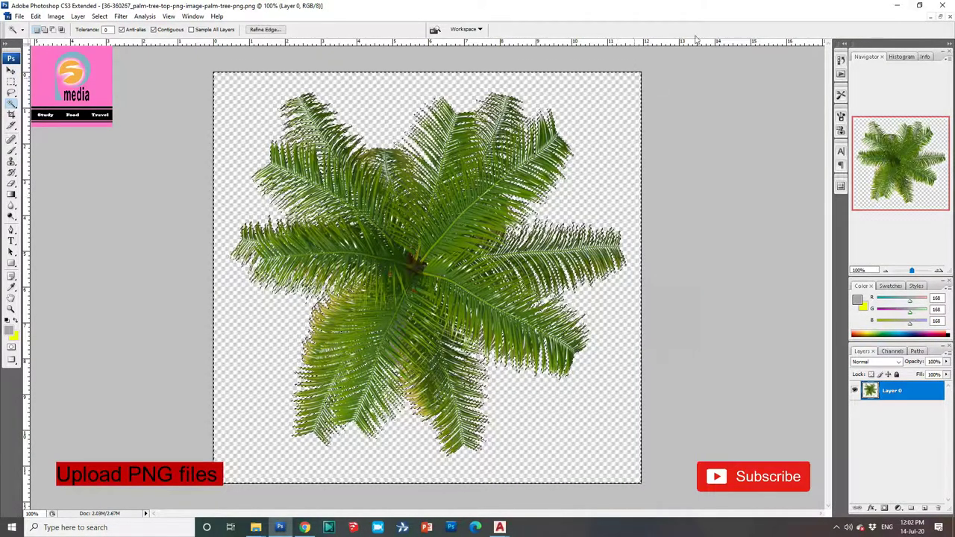
# Copy the palm tree into 13347.psd and move it down-left on the plan
pyautogui.click(940, 16)
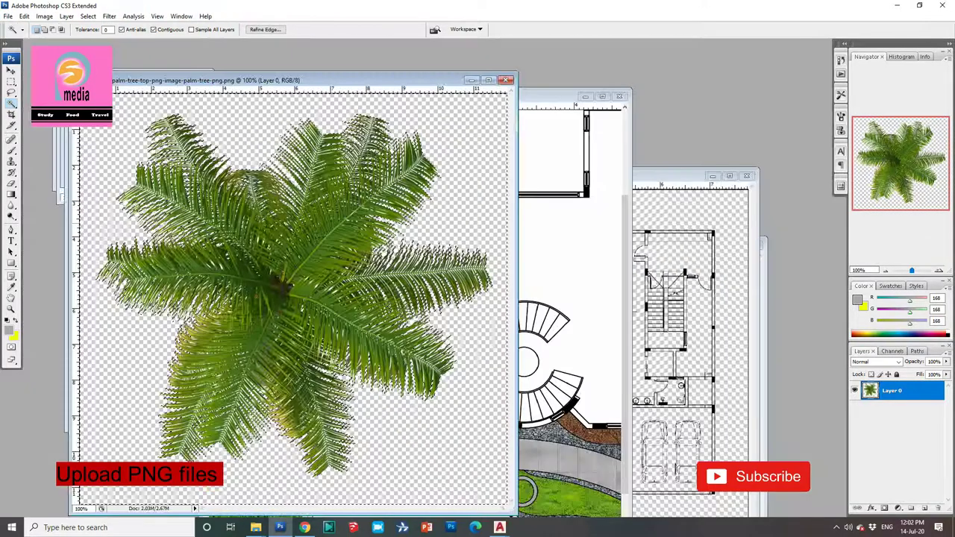
pyautogui.click(11, 70)
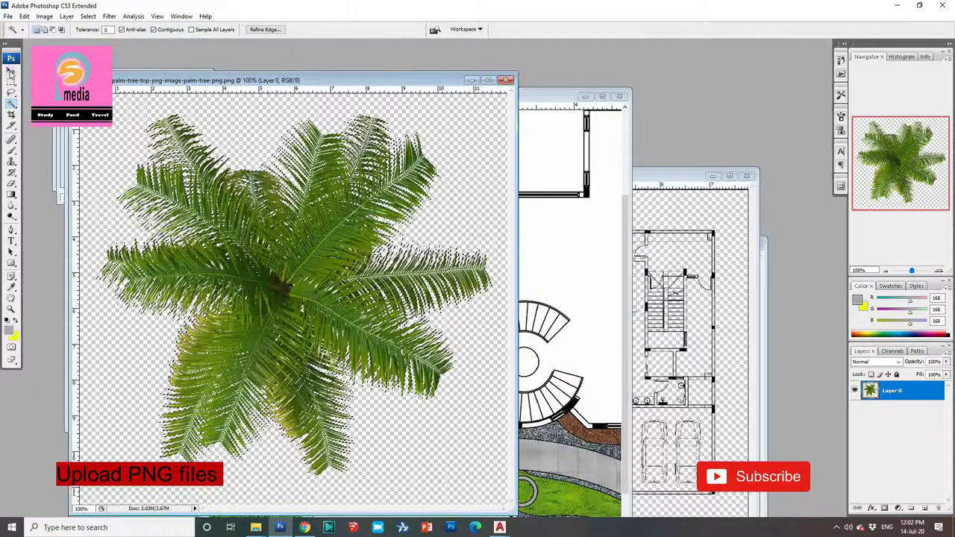
pyautogui.moveTo(403, 298); pyautogui.dragTo(553, 217)
pyautogui.click(602, 97)
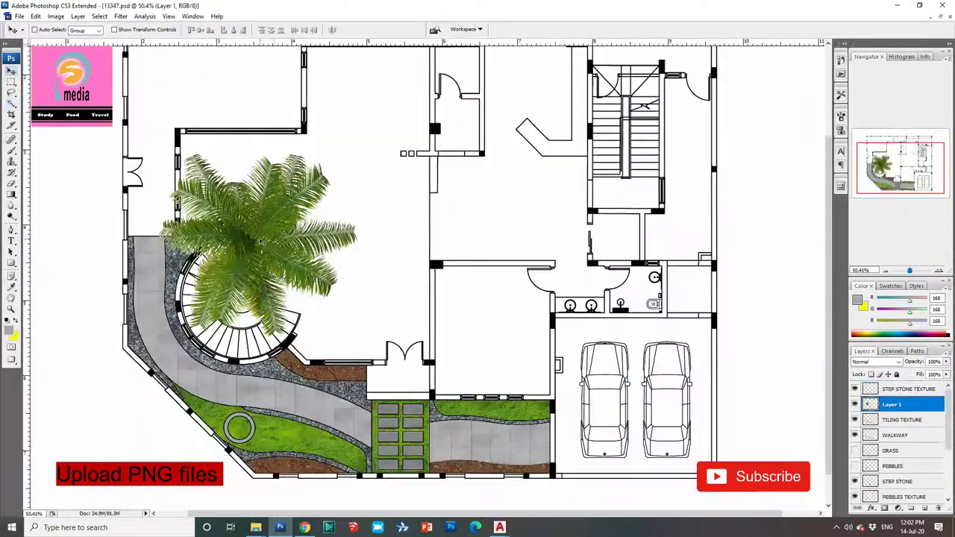
pyautogui.moveTo(221, 83); pyautogui.dragTo(200, 278)
# Shrink the palm tree to about a third and reposition it on the lawn
pyautogui.hotkey('ctrl', 't')
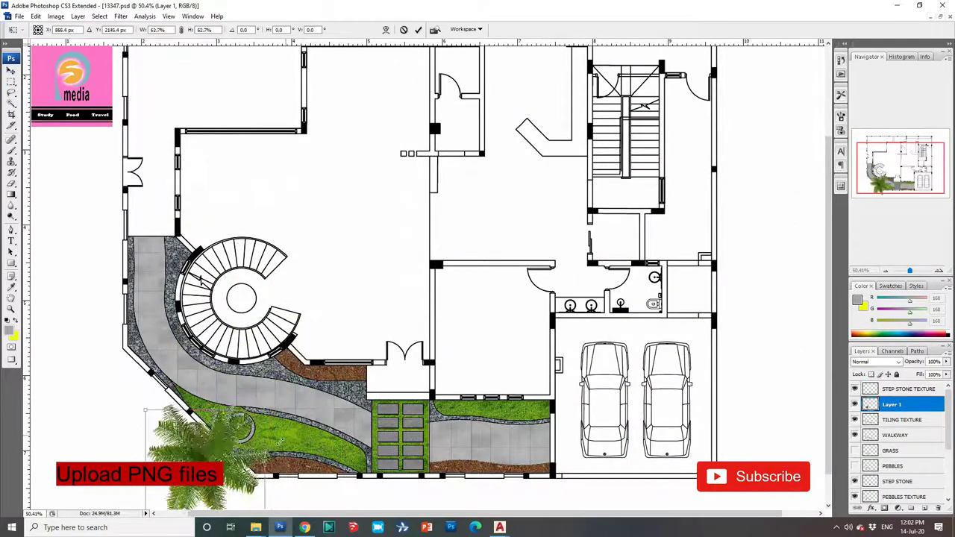
pyautogui.moveTo(347, 337); pyautogui.dragTo(251, 476)
pyautogui.scroll(-1, 249, 477)
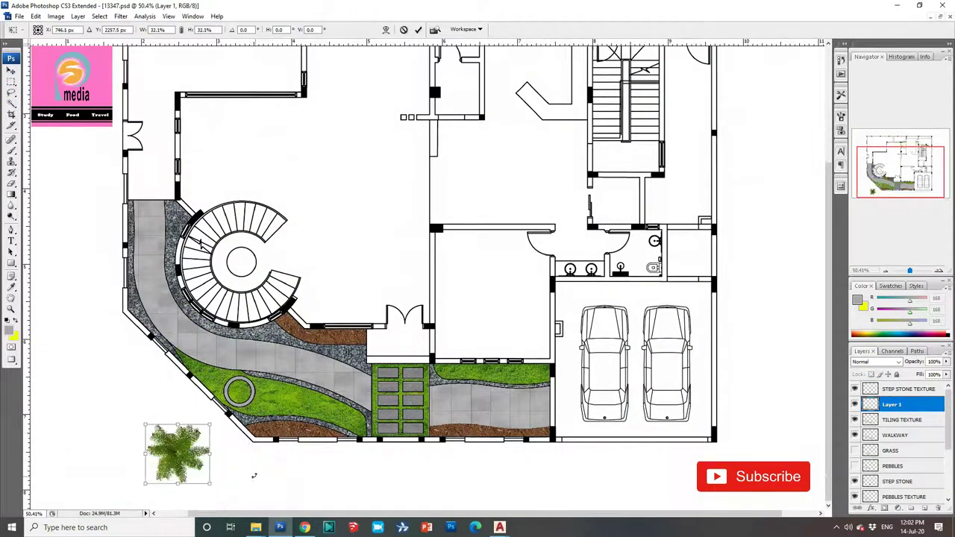
pyautogui.press('Return')
pyautogui.moveTo(196, 459); pyautogui.dragTo(251, 400)
pyautogui.scroll(1, 252, 401)
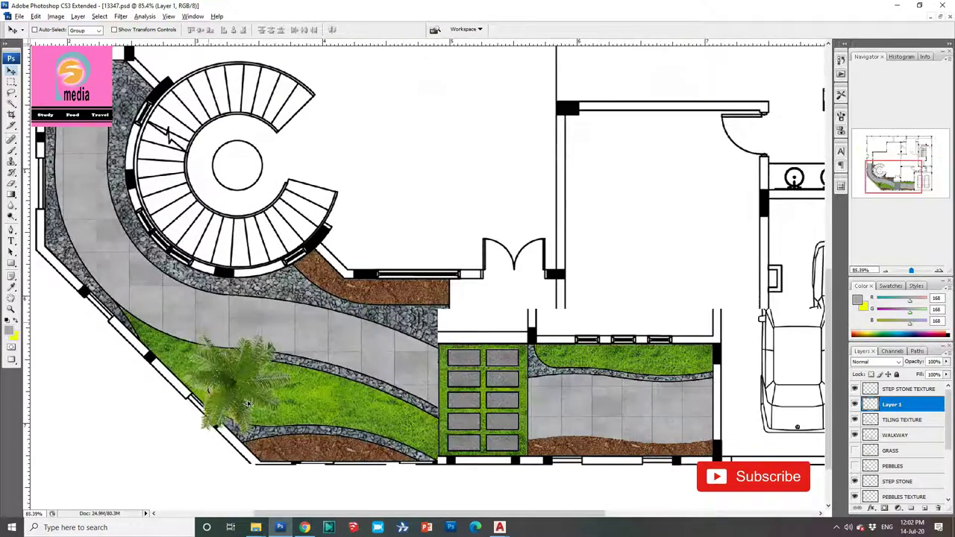
pyautogui.scroll(2, 251, 401)
# Rotate the palm tree slightly and nudge it up-right on the lawn
pyautogui.hotkey('ctrl', 't')
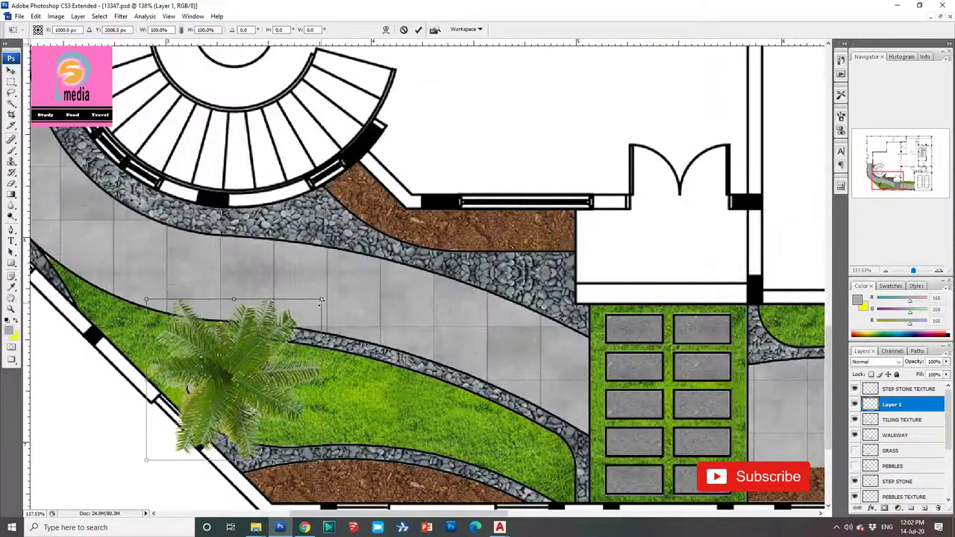
pyautogui.moveTo(319, 303); pyautogui.dragTo(305, 453)
pyautogui.press('Return')
pyautogui.moveTo(223, 393); pyautogui.dragTo(232, 398)
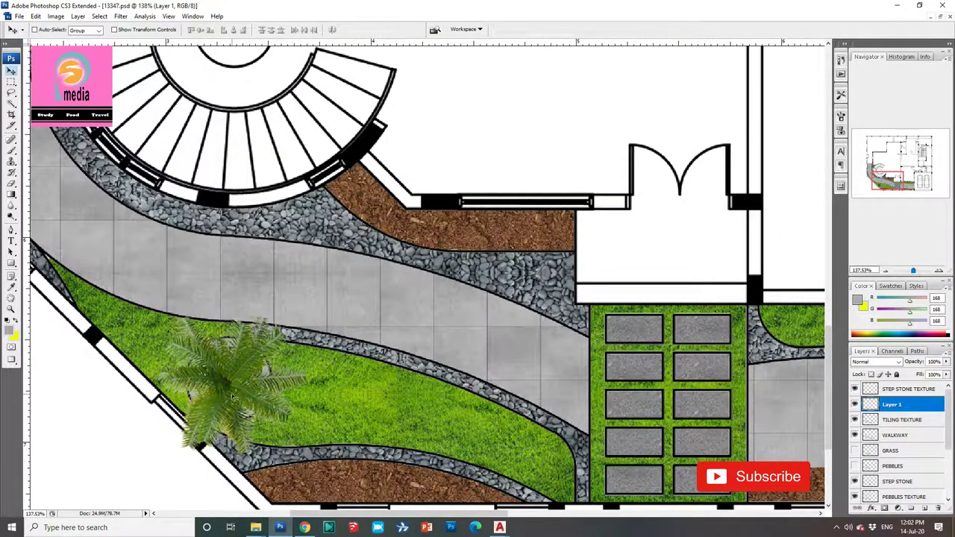
pyautogui.scroll(-2, 232, 398)
pyautogui.scroll(-1, 386, 318)
pyautogui.scroll(-1, 387, 322)
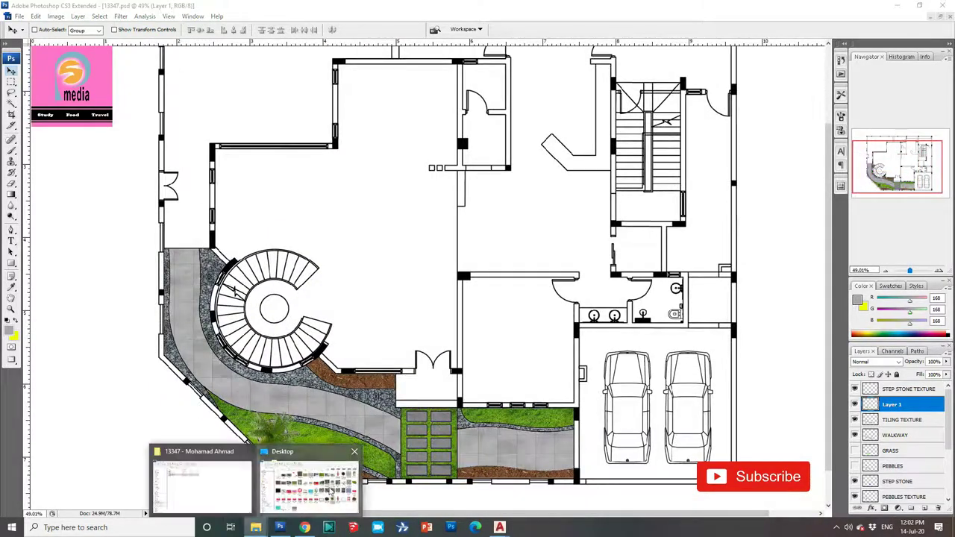
# Open the bush image from the Desktop and copy it into the floor-plan document
pyautogui.click(345, 487)
pyautogui.moveTo(648, 391)
pyautogui.mouseDown()
pyautogui.moveTo(646, 377)
pyautogui.moveTo(384, 351)
pyautogui.mouseUp()
pyautogui.click(941, 16)
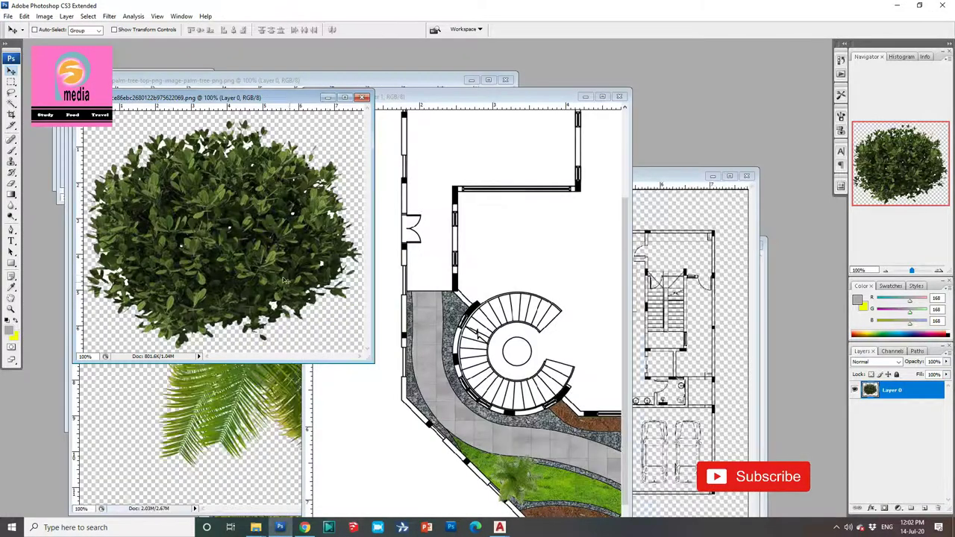
pyautogui.moveTo(216, 224); pyautogui.dragTo(478, 358)
pyautogui.click(603, 97)
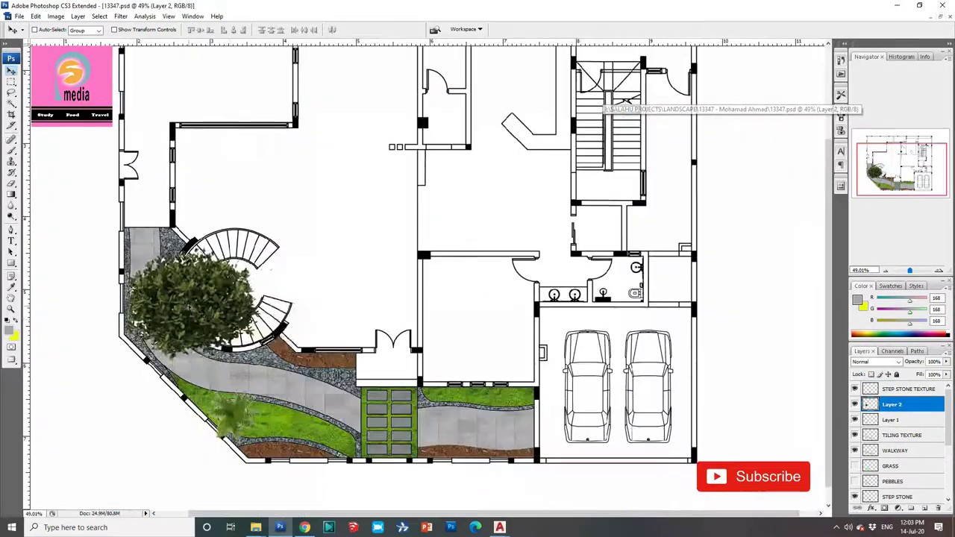
pyautogui.moveTo(170, 277); pyautogui.dragTo(266, 341)
# Shrink the bush to about a quarter and place a copy to its right beside the spiral stair
pyautogui.hotkey('ctrl', 't')
pyautogui.moveTo(341, 298); pyautogui.dragTo(256, 382)
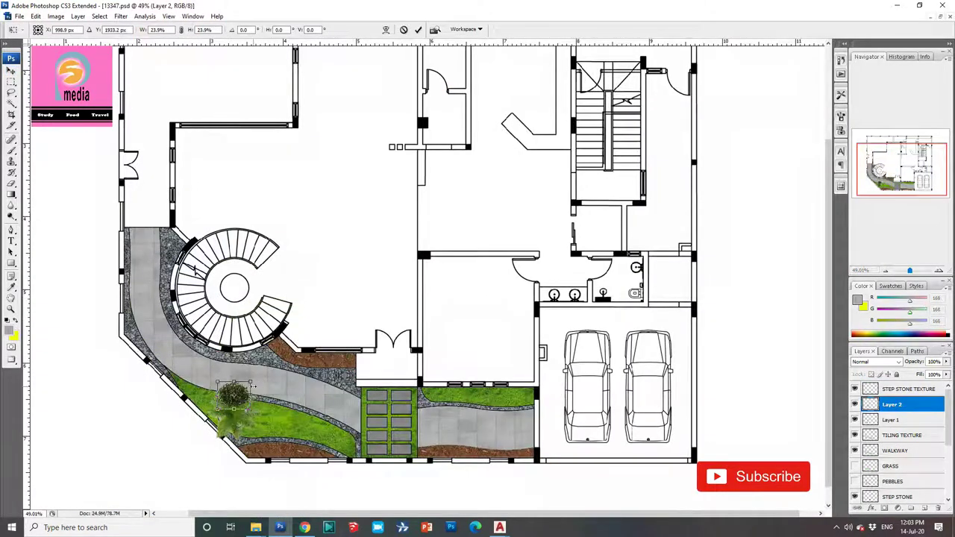
pyautogui.press('Return')
pyautogui.hotkey('ctrl', 't')
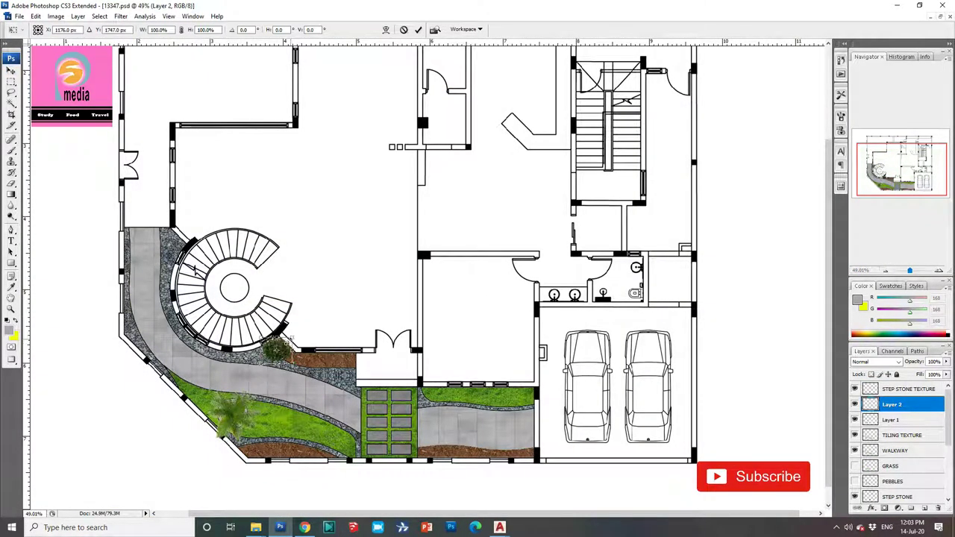
pyautogui.press('Return')
pyautogui.scroll(5, 229, 360)
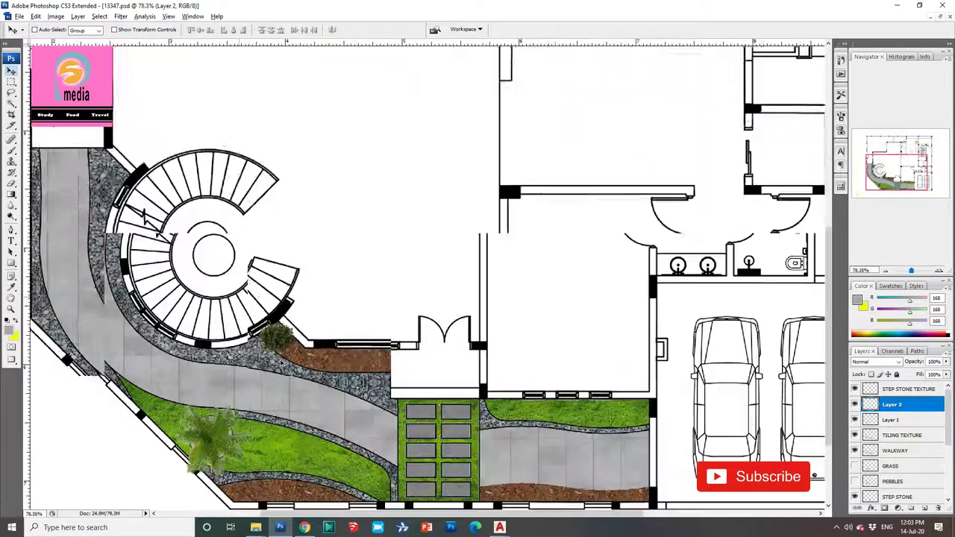
pyautogui.moveTo(285, 367)
pyautogui.mouseDown()
pyautogui.moveTo(360, 367)
pyautogui.moveTo(383, 423)
pyautogui.moveTo(489, 423)
pyautogui.mouseUp()
pyautogui.scroll(-5, 439, 279)
# Reposition the left, middle and right bushes along the stair bed
pyautogui.scroll(-2, 439, 279)
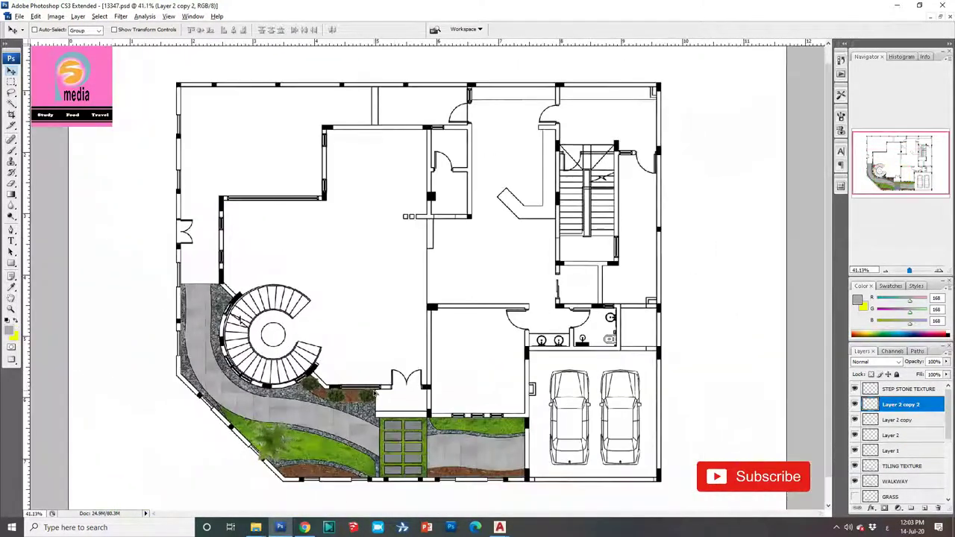
pyautogui.rightClick(366, 395)
pyautogui.click(373, 399)
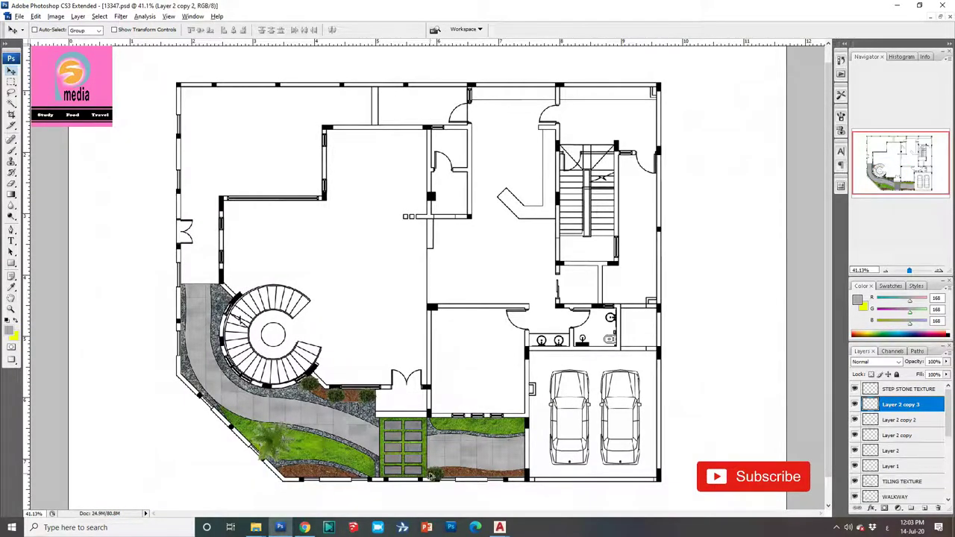
pyautogui.scroll(3, 520, 481)
pyautogui.scroll(2, 520, 481)
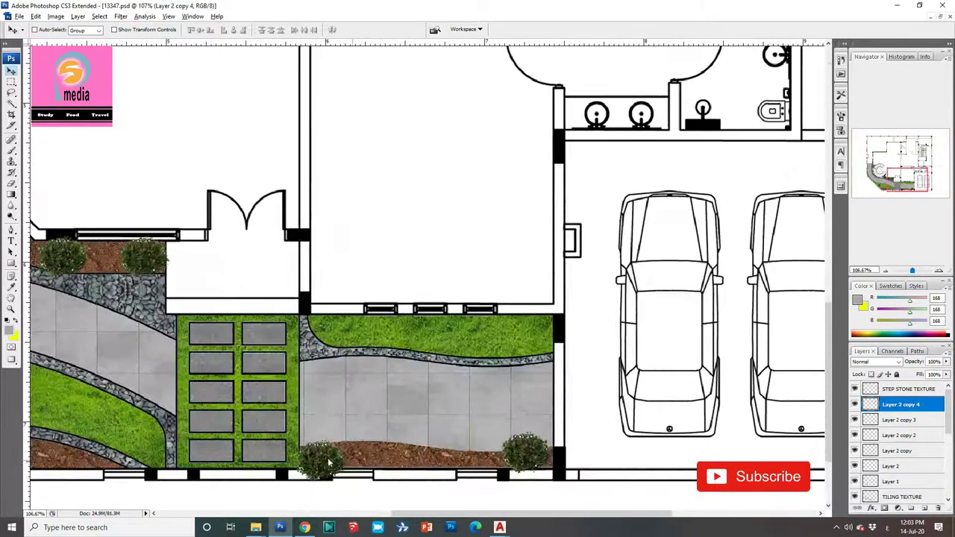
pyautogui.rightClick(326, 397)
pyautogui.click(344, 401)
pyautogui.moveTo(326, 460); pyautogui.dragTo(322, 454)
pyautogui.rightClick(543, 455)
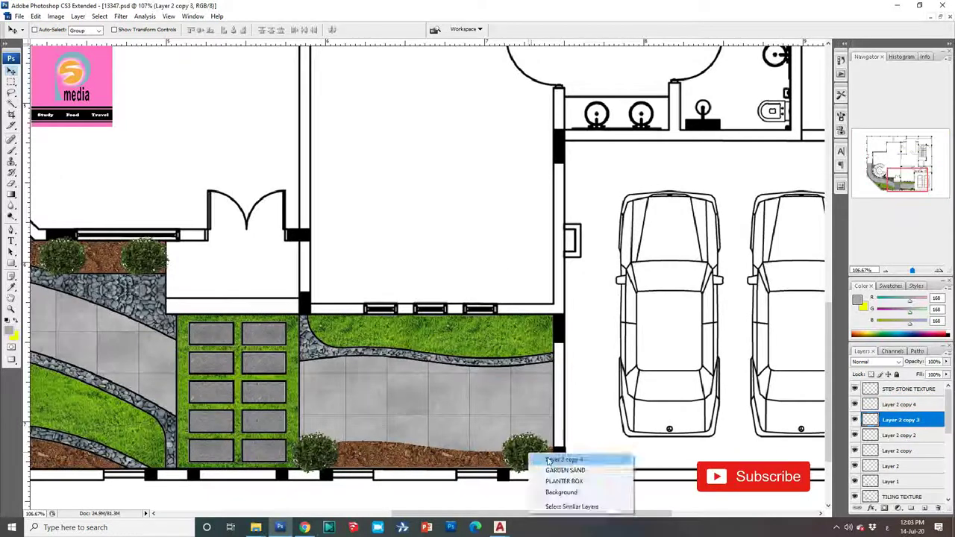
pyautogui.click(559, 458)
pyautogui.moveTo(529, 452); pyautogui.dragTo(535, 460)
pyautogui.moveTo(424, 456); pyautogui.dragTo(422, 453)
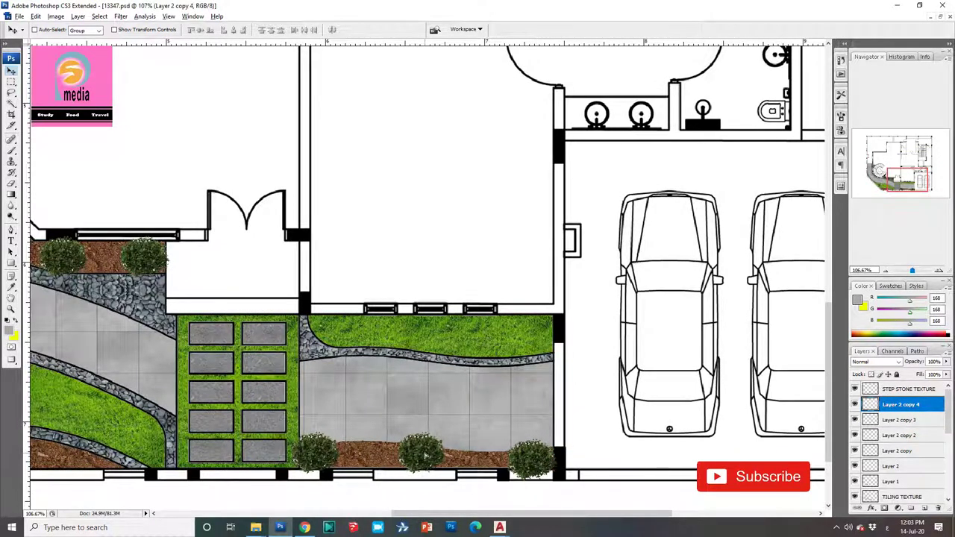
# Duplicate the Layer 2 copy 3 bush onto the bottom garden edge, then return to Desktop
pyautogui.scroll(-1, 512, 411)
pyautogui.scroll(-2, 543, 384)
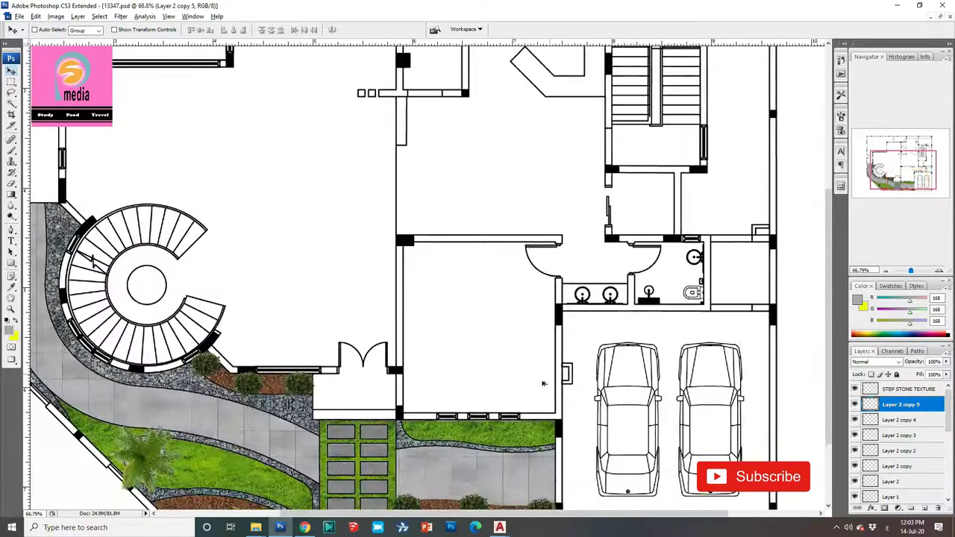
pyautogui.rightClick(409, 507)
pyautogui.click(437, 443)
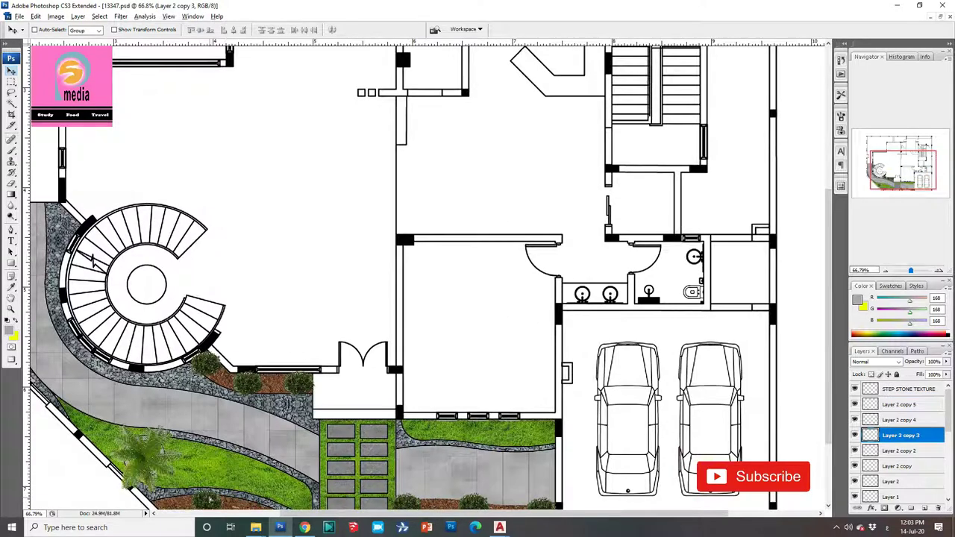
pyautogui.scroll(-2, 331, 371)
pyautogui.hotkey('ctrl', 'j')
pyautogui.moveTo(192, 450)
pyautogui.mouseDown()
pyautogui.moveTo(170, 453)
pyautogui.moveTo(267, 455)
pyautogui.mouseUp()
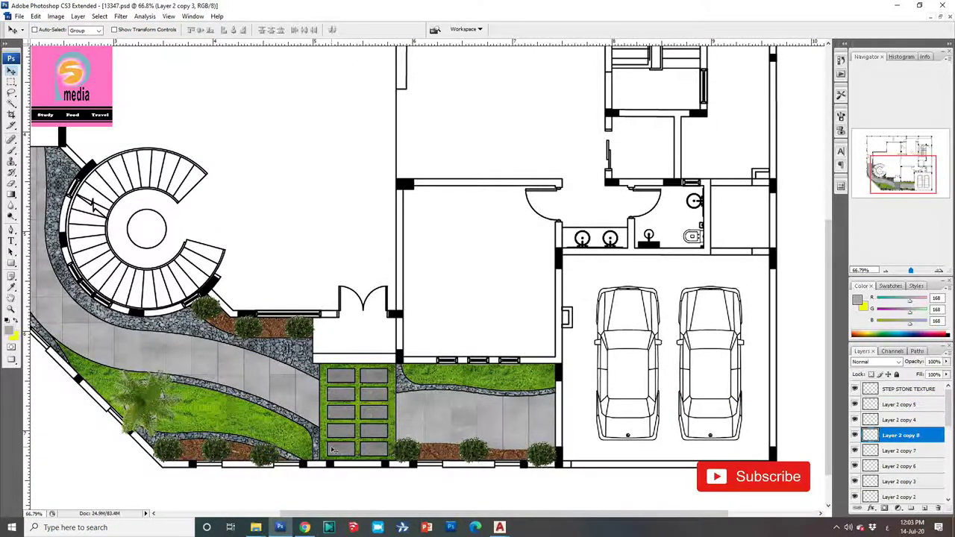
pyautogui.moveTo(255, 528)
pyautogui.click(336, 483)
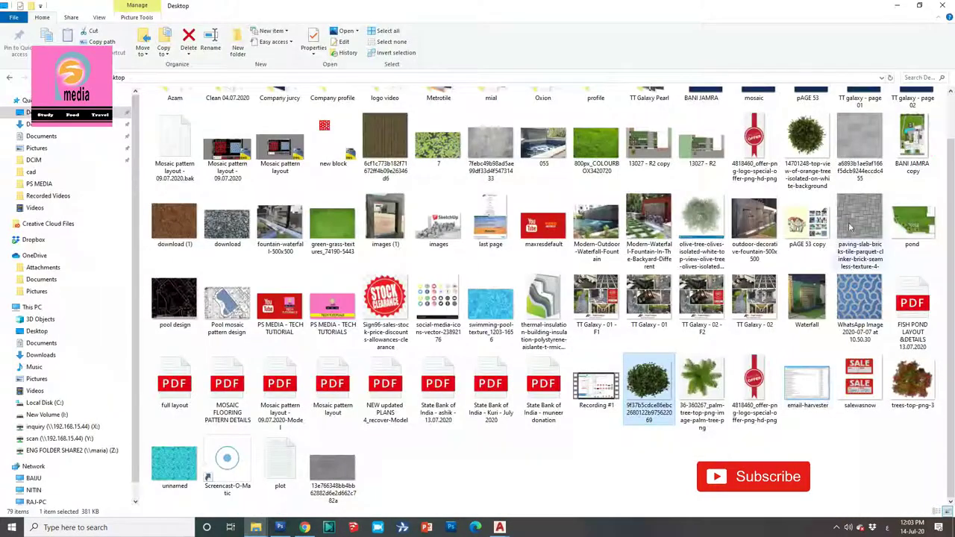
# Open trees-top-png-3 from the Desktop folder in Photoshop as a floating document window
pyautogui.click(810, 147)
pyautogui.scroll(2, 607, 244)
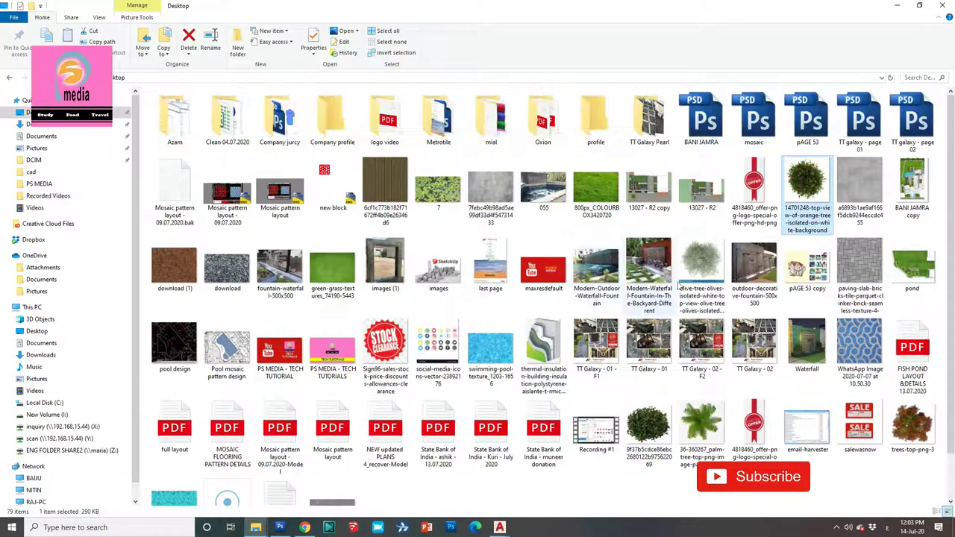
pyautogui.click(700, 269)
pyautogui.scroll(-1, 733, 384)
pyautogui.click(915, 383)
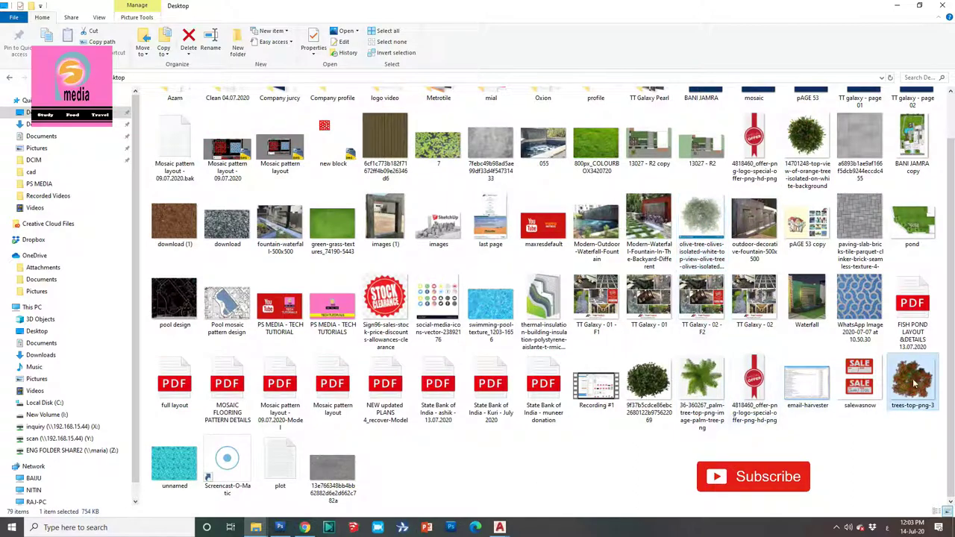
pyautogui.moveTo(918, 399); pyautogui.dragTo(288, 468)
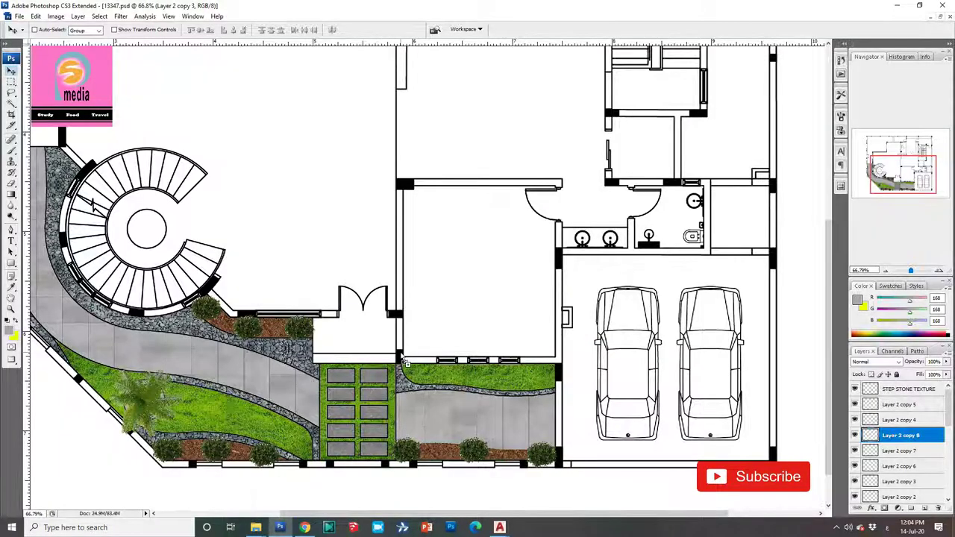
pyautogui.moveTo(288, 468); pyautogui.dragTo(427, 298)
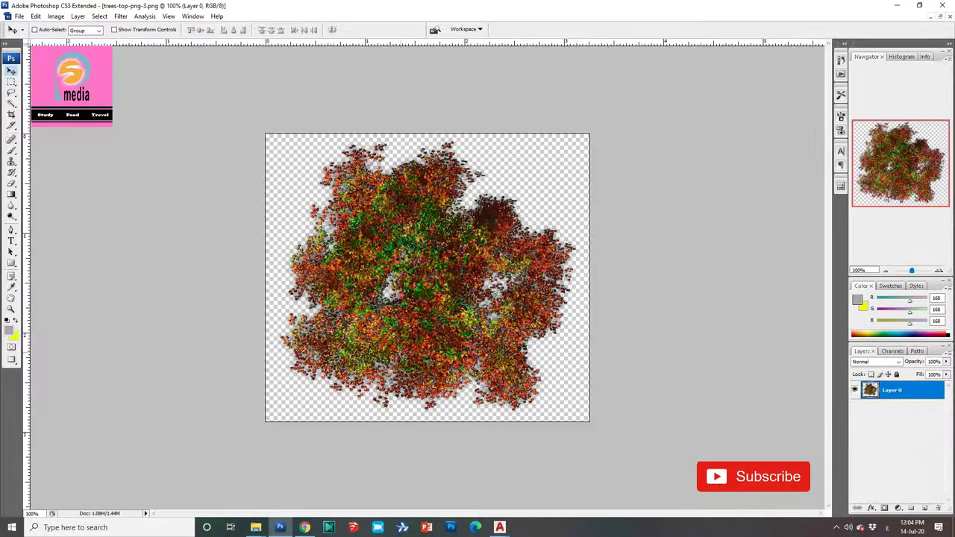
pyautogui.click(938, 17)
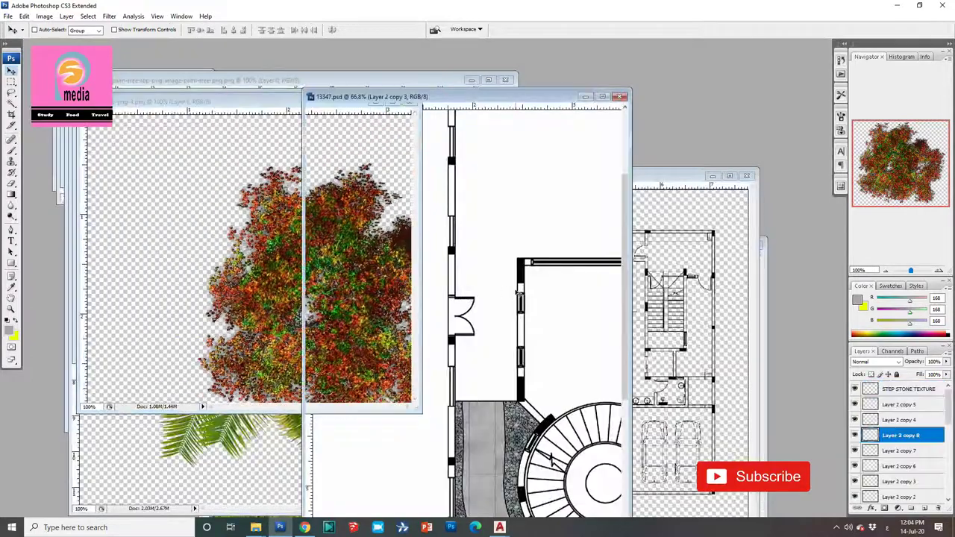
# Bring the tree into 13347.psd over the spiral stair and scale it to a small shrub
pyautogui.moveTo(216, 246); pyautogui.dragTo(477, 306)
pyautogui.click(603, 97)
pyautogui.moveTo(226, 255); pyautogui.dragTo(394, 392)
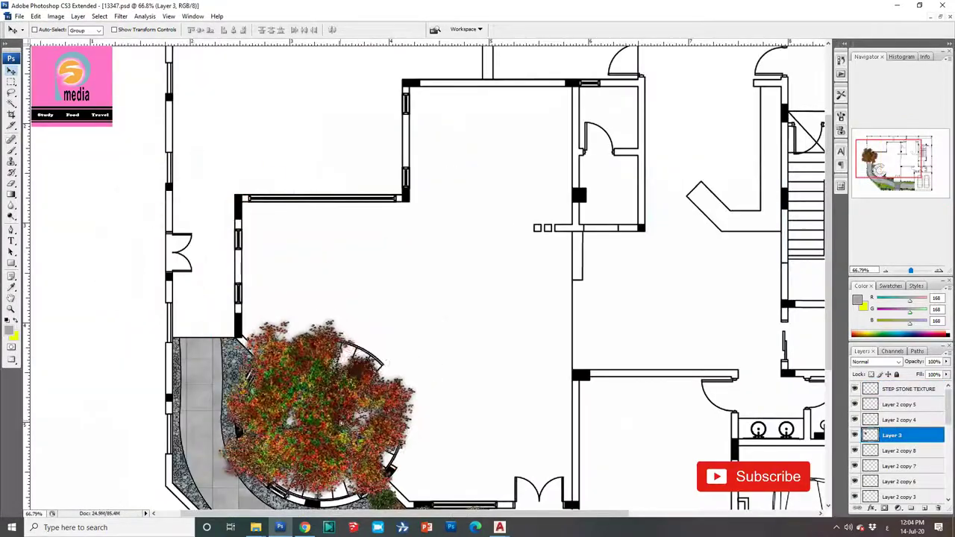
pyautogui.hotkey('ctrl', 't')
pyautogui.moveTo(458, 282)
pyautogui.mouseDown()
pyautogui.moveTo(309, 425)
pyautogui.moveTo(410, 446)
pyautogui.mouseUp()
pyautogui.press('Return')
# Rescale the red shrub and place copies along the stair bed and bottom garden edges
pyautogui.scroll(-5, 418, 418)
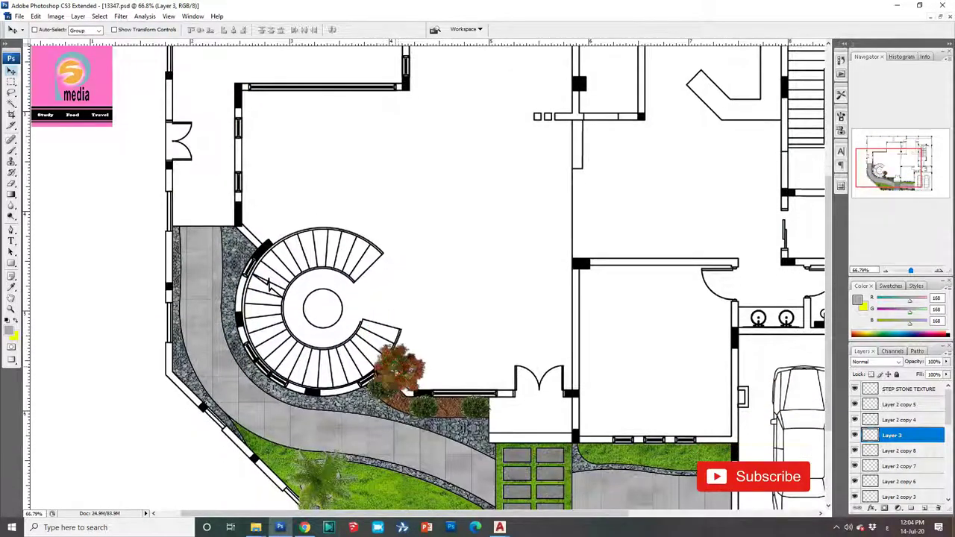
pyautogui.moveTo(396, 341)
pyautogui.mouseDown()
pyautogui.moveTo(415, 414)
pyautogui.moveTo(452, 410)
pyautogui.mouseUp()
pyautogui.hotkey('ctrl', 't')
pyautogui.press('Return')
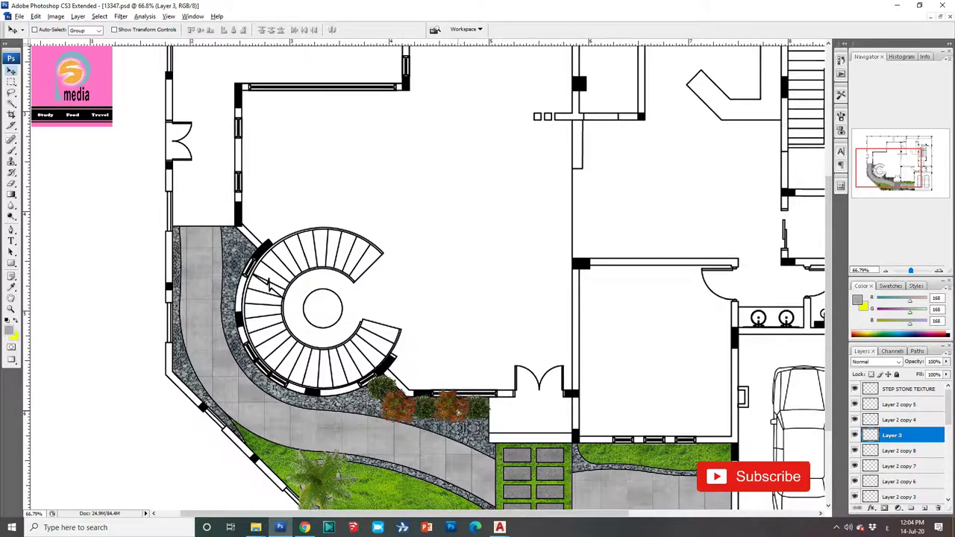
pyautogui.scroll(-2, 495, 347)
pyautogui.scroll(-3, 495, 346)
pyautogui.moveTo(455, 317)
pyautogui.mouseDown()
pyautogui.moveTo(416, 441)
pyautogui.moveTo(695, 441)
pyautogui.mouseUp()
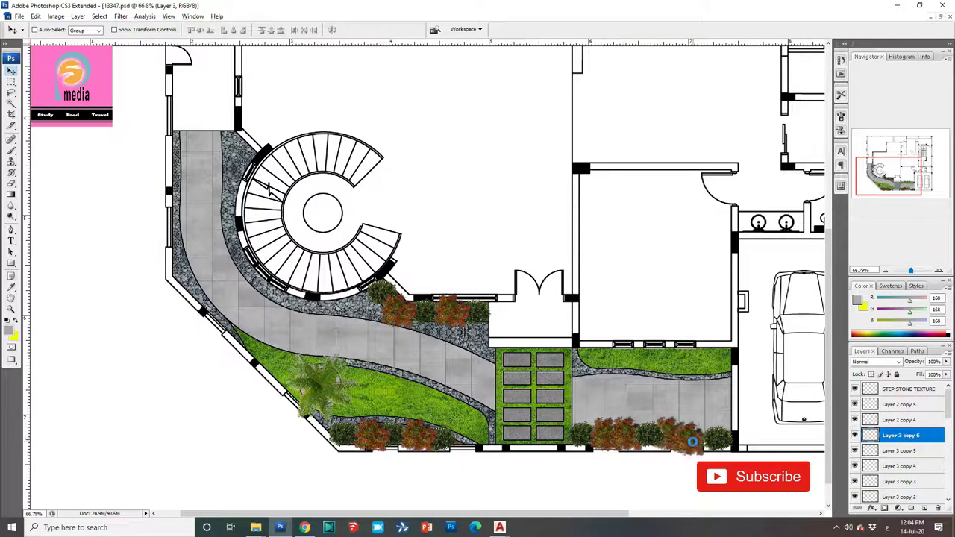
pyautogui.scroll(-2, 448, 366)
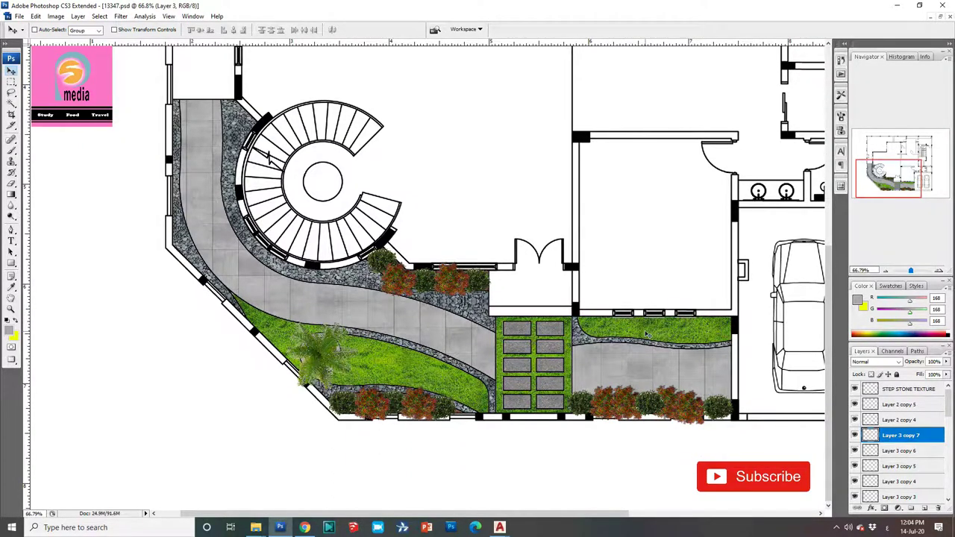
pyautogui.rightClick(561, 331)
# Add a drop shadow with increased distance to the STEP STONE TEXTURE layer
pyautogui.click(569, 333)
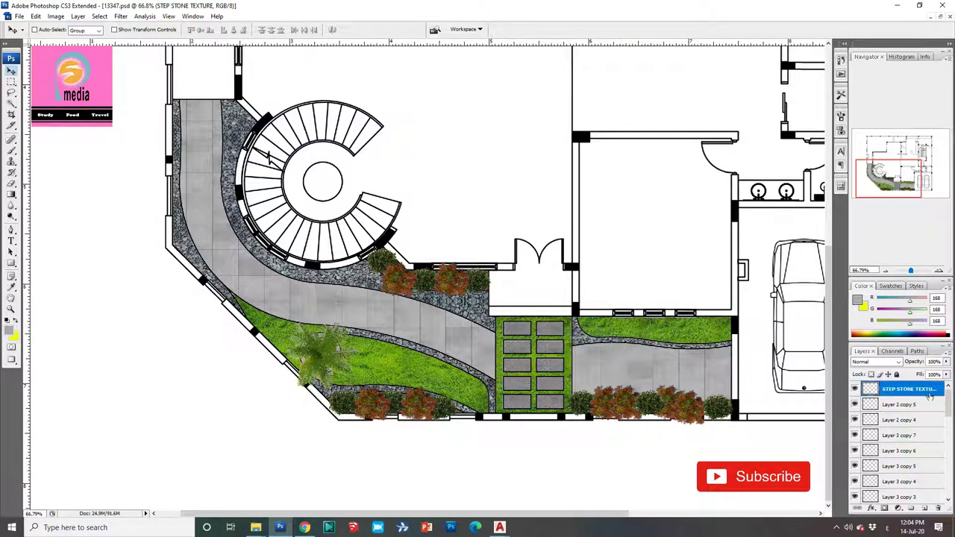
pyautogui.doubleClick(937, 389)
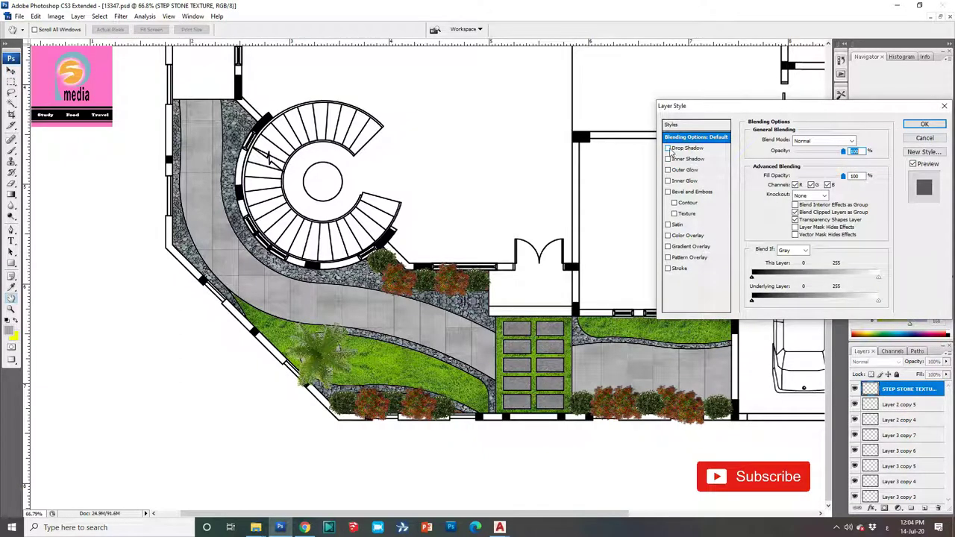
pyautogui.click(668, 149)
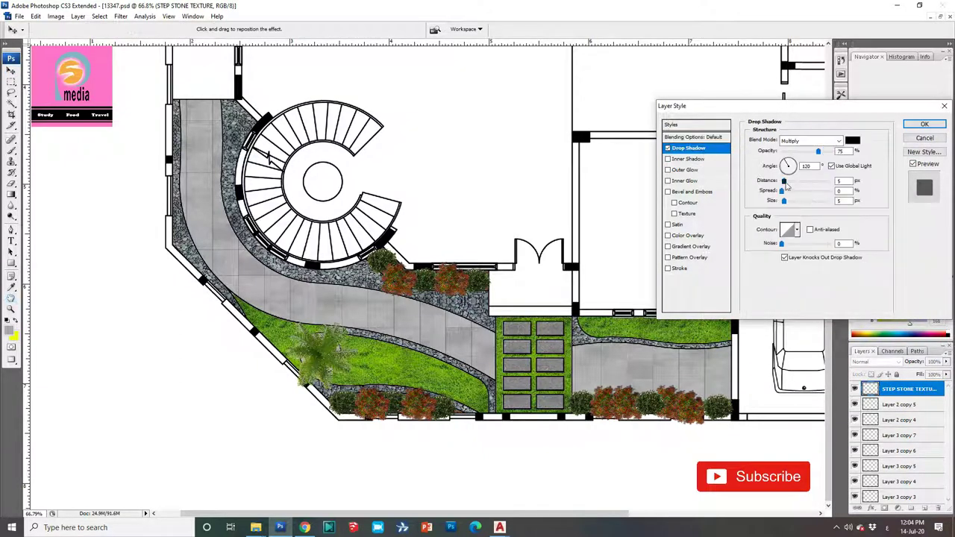
pyautogui.moveTo(784, 183)
pyautogui.mouseDown()
pyautogui.moveTo(786, 203)
pyautogui.moveTo(785, 187)
pyautogui.mouseUp()
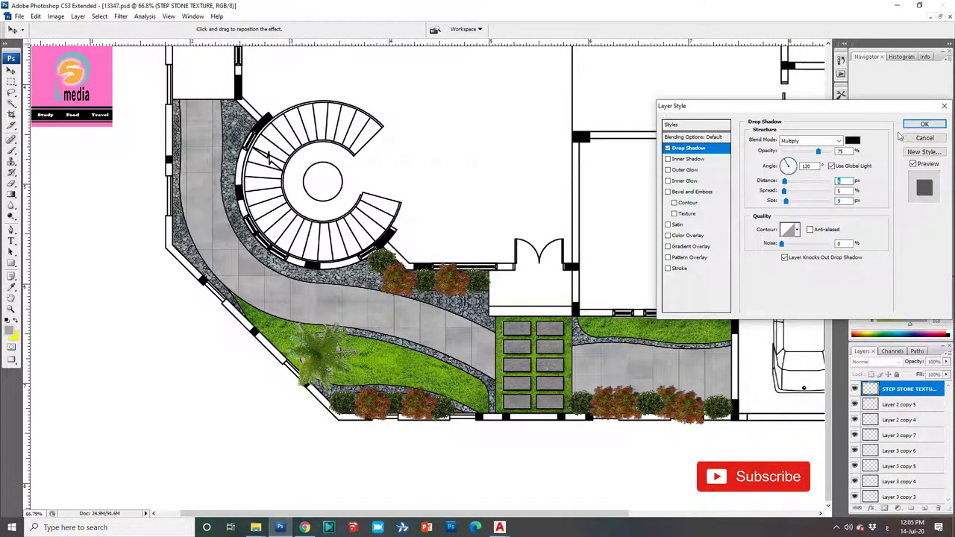
pyautogui.click(923, 125)
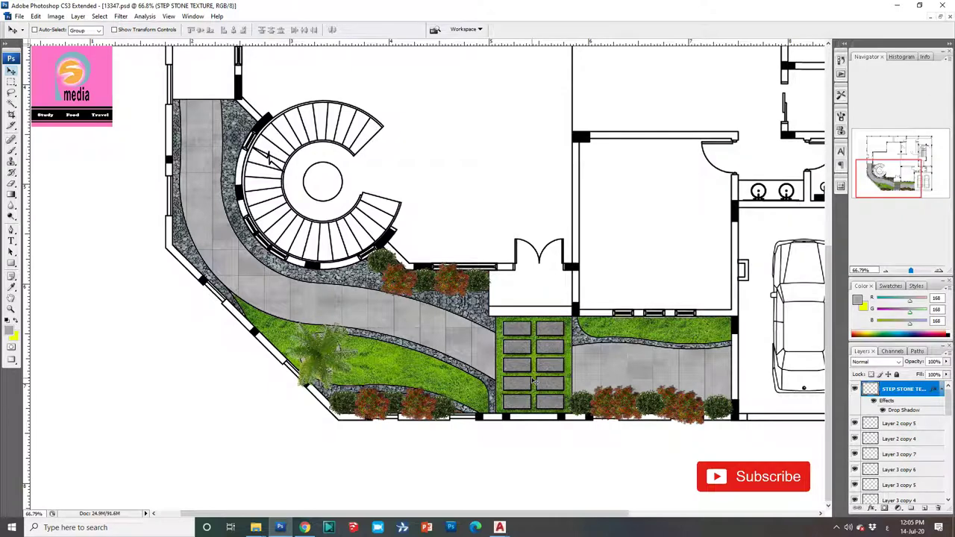
# Add a Multiply drop shadow at 75% opacity to the TILING TEXTURE walkway layer
pyautogui.rightClick(439, 332)
pyautogui.click(473, 341)
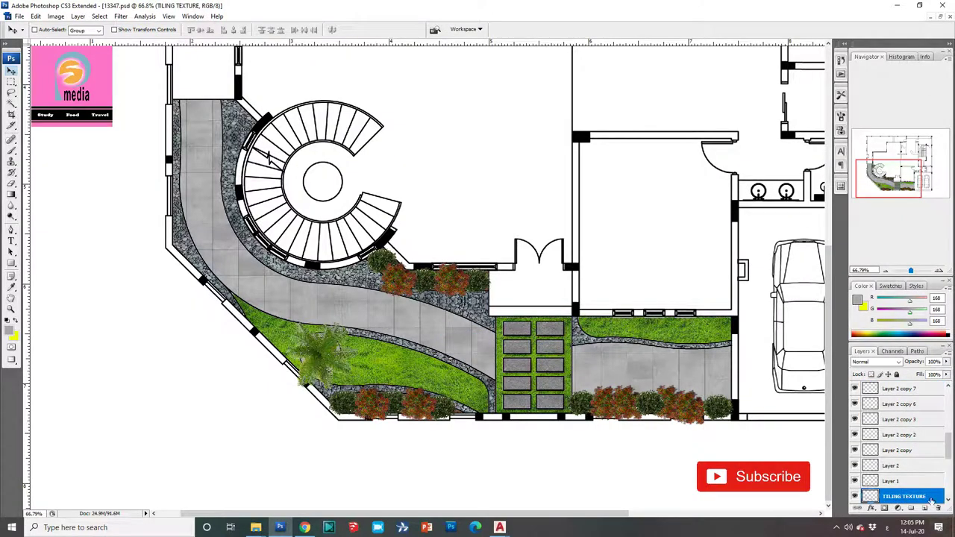
pyautogui.doubleClick(931, 497)
pyautogui.click(667, 148)
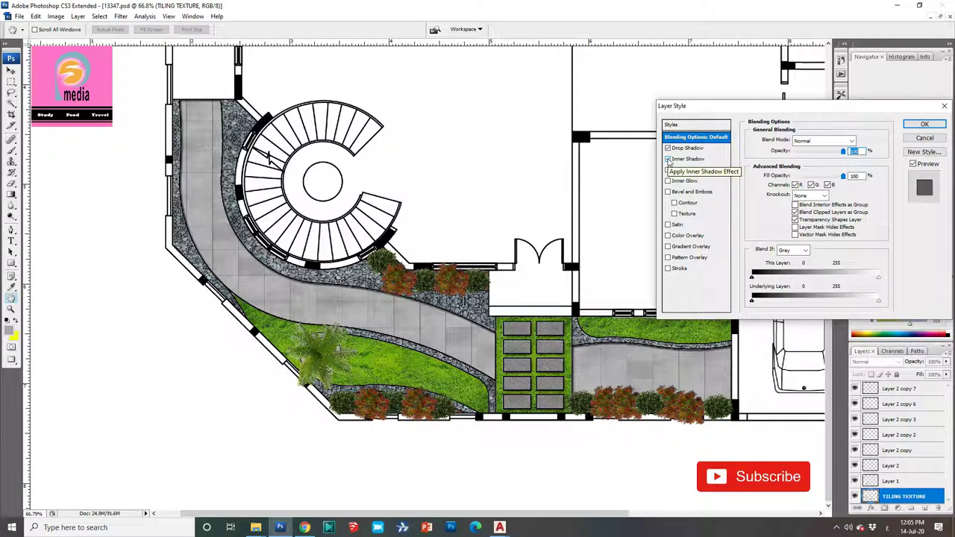
pyautogui.click(688, 148)
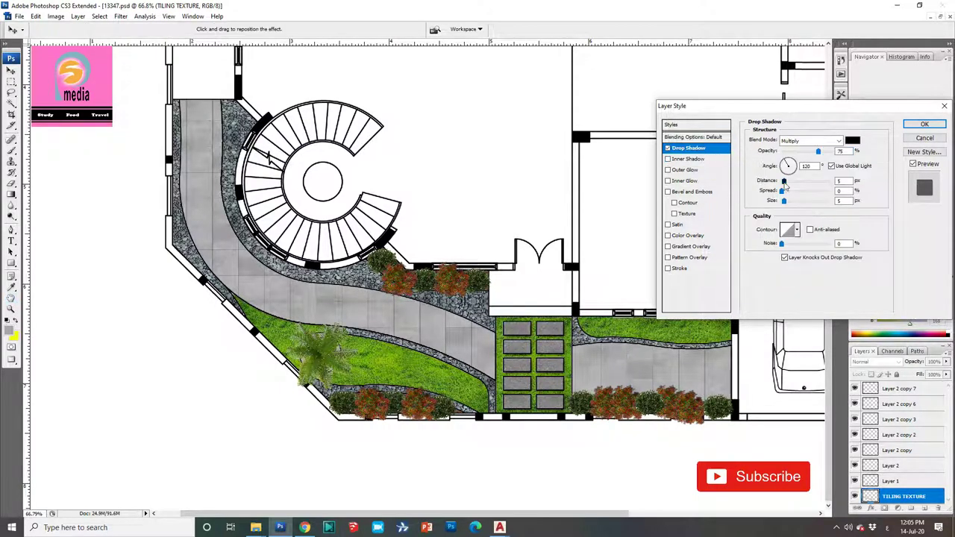
pyautogui.moveTo(782, 182)
pyautogui.mouseDown()
pyautogui.moveTo(795, 185)
pyautogui.moveTo(781, 192)
pyautogui.mouseUp()
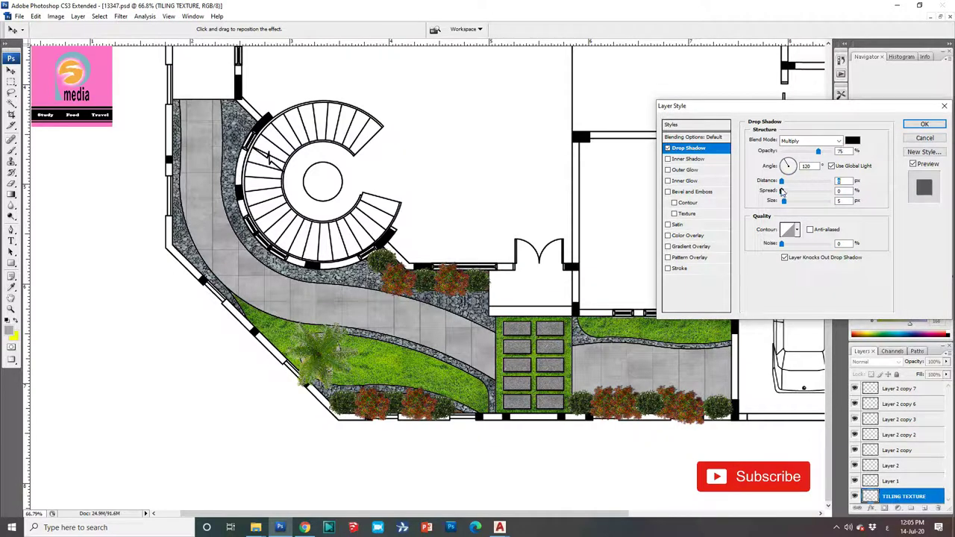
pyautogui.click(923, 124)
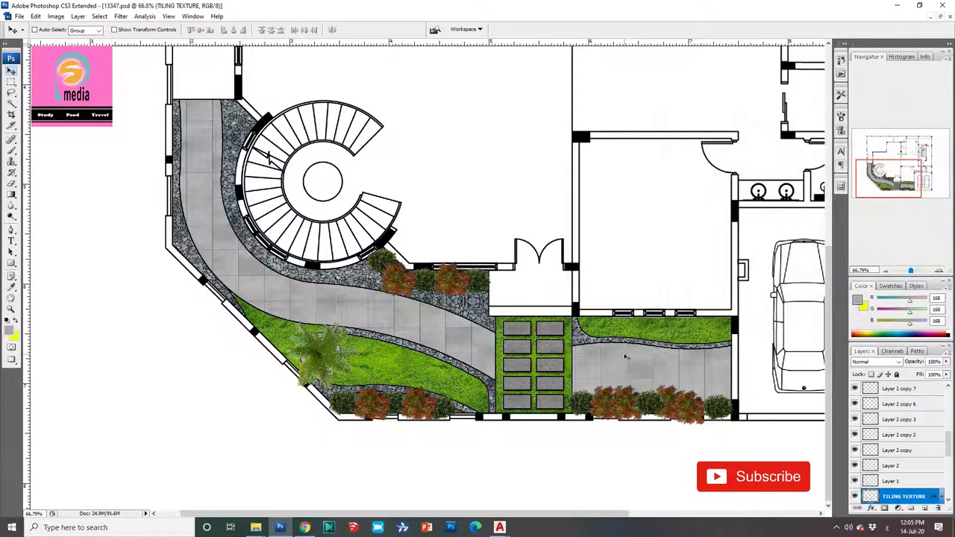
# Slightly adjust the walkway texture's Brightness/Contrast
pyautogui.click(56, 16)
pyautogui.click(313, 96)
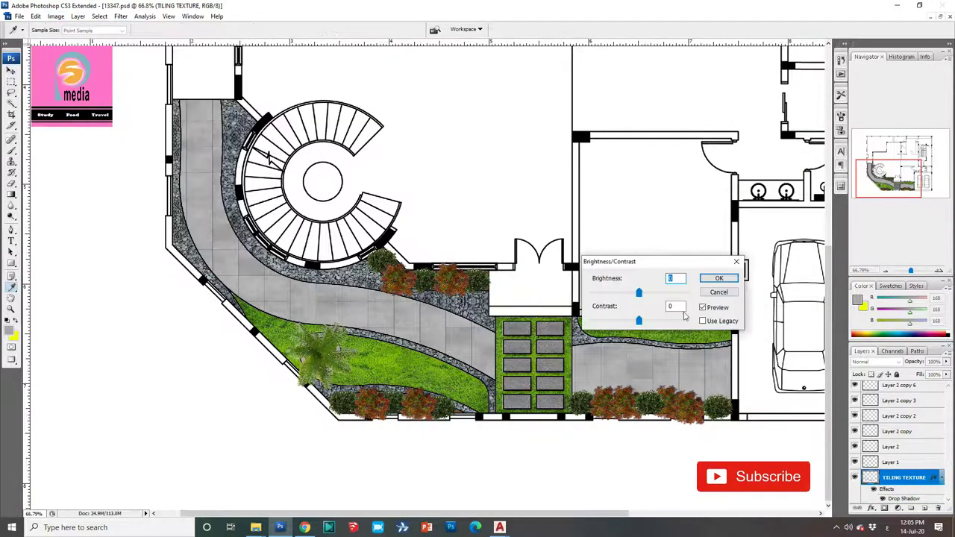
pyautogui.moveTo(637, 293); pyautogui.dragTo(663, 321)
pyautogui.click(718, 279)
pyautogui.press('v')
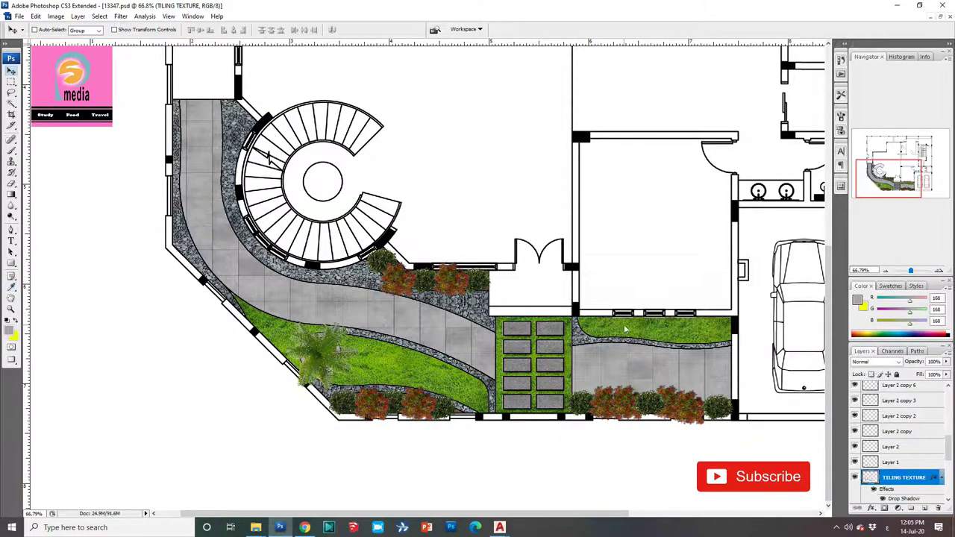
# Darken the GRASS TEXTURE layer and raise its contrast
pyautogui.keyDown('ctrl'); pyautogui.click(626, 329); pyautogui.keyUp('ctrl')
pyautogui.click(56, 16)
pyautogui.moveTo(70, 41)
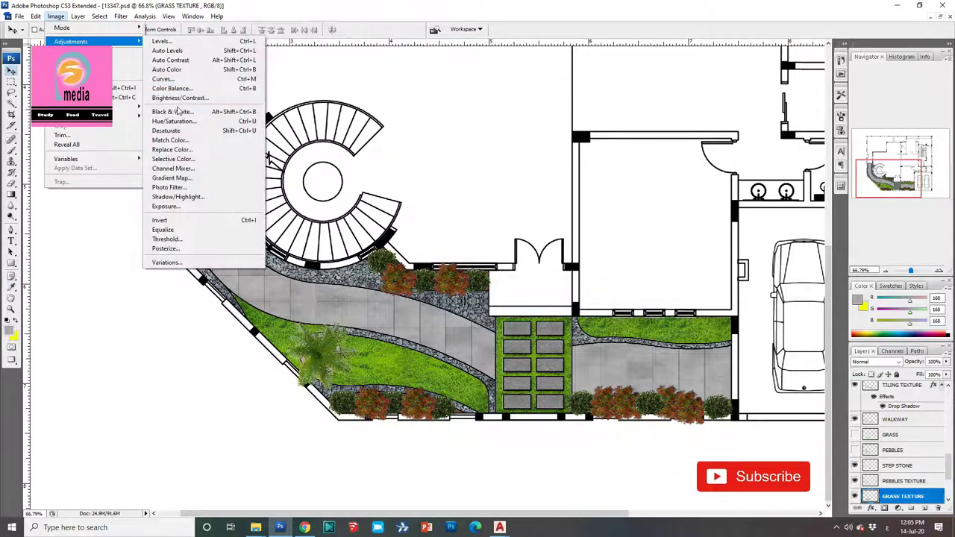
pyautogui.click(179, 97)
pyautogui.moveTo(638, 293); pyautogui.dragTo(630, 293)
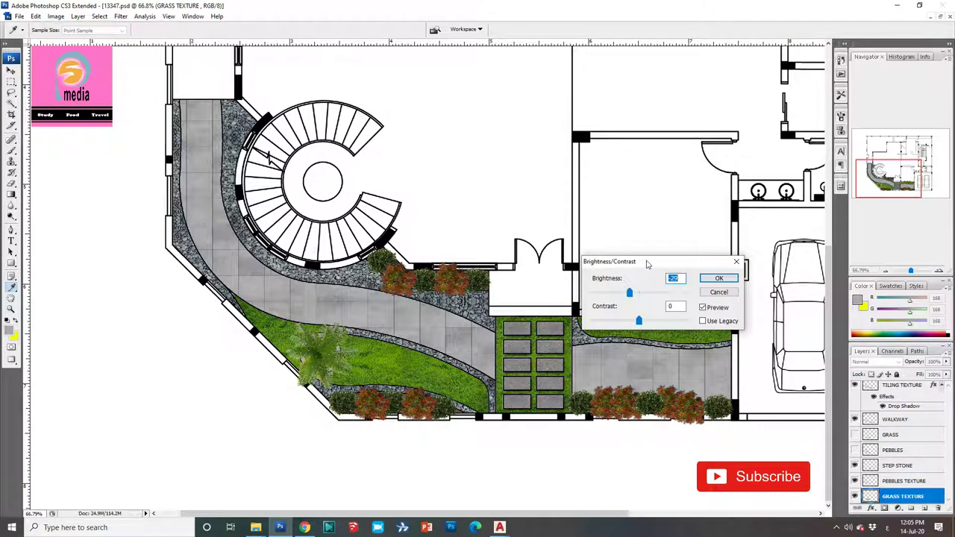
pyautogui.moveTo(620, 262); pyautogui.dragTo(628, 186)
pyautogui.moveTo(647, 246)
pyautogui.mouseDown()
pyautogui.moveTo(663, 247)
pyautogui.moveTo(635, 220)
pyautogui.mouseUp()
pyautogui.click(727, 203)
pyautogui.press('v')
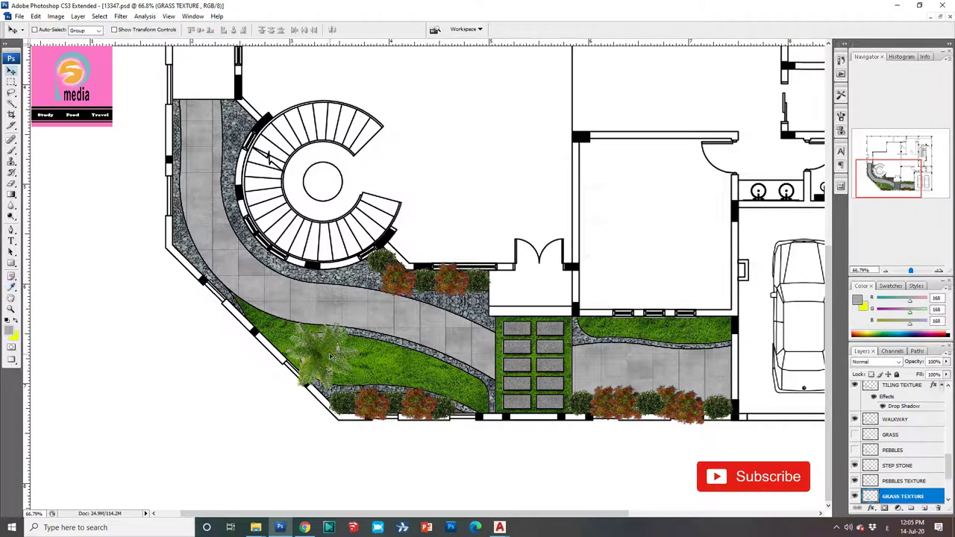
# Darken the Layer 1 palm tree with Brightness/Contrast
pyautogui.rightClick(332, 358)
pyautogui.click(343, 361)
pyautogui.rightClick(320, 356)
pyautogui.click(55, 16)
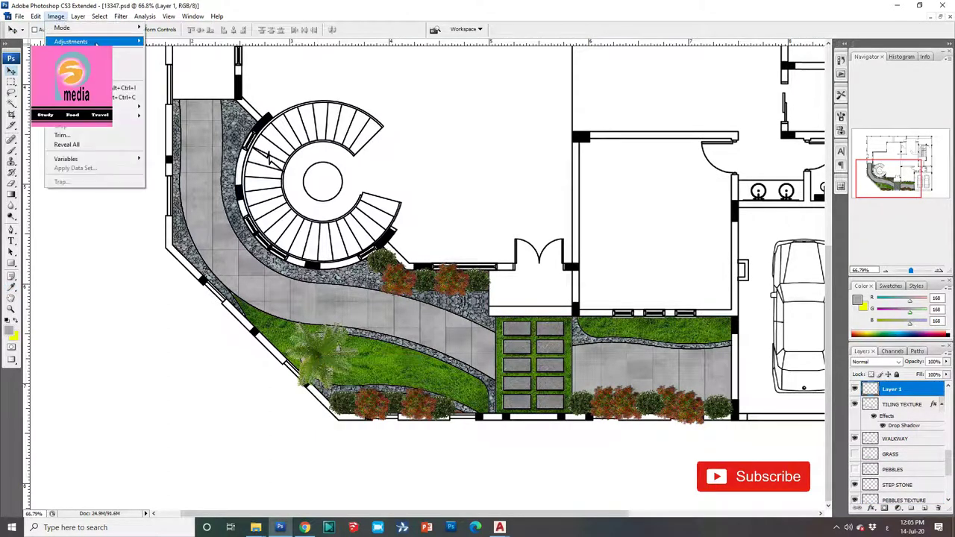
pyautogui.click(179, 97)
pyautogui.moveTo(647, 219); pyautogui.dragTo(668, 247)
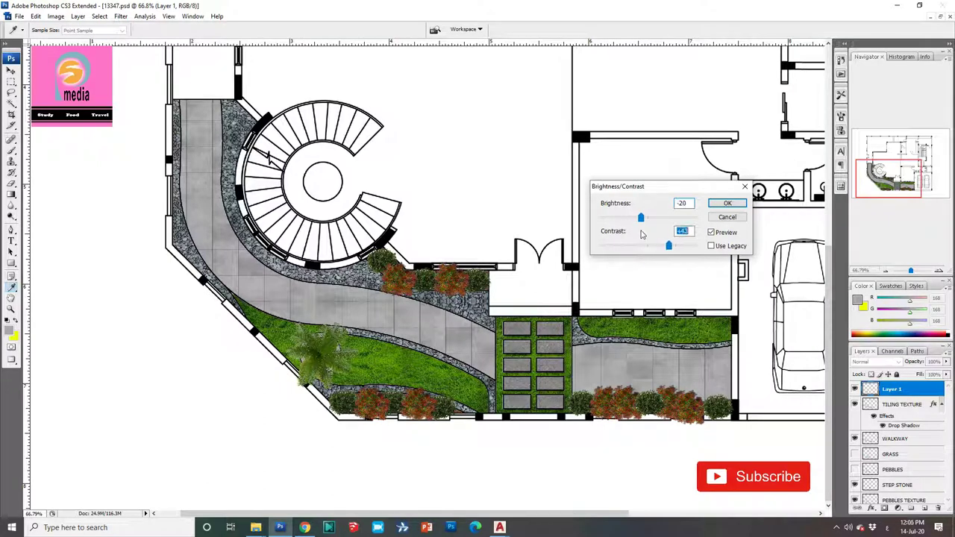
pyautogui.moveTo(640, 218); pyautogui.dragTo(652, 219)
pyautogui.click(717, 203)
pyautogui.press('v')
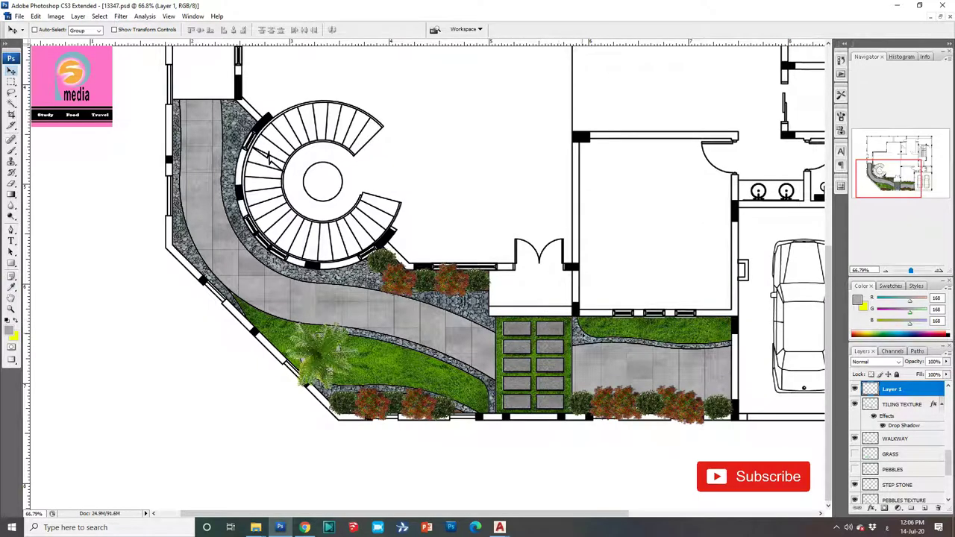
# Lower PEBBLES TEXTURE brightness to -20 and boost its contrast
pyautogui.rightClick(348, 283)
pyautogui.click(381, 295)
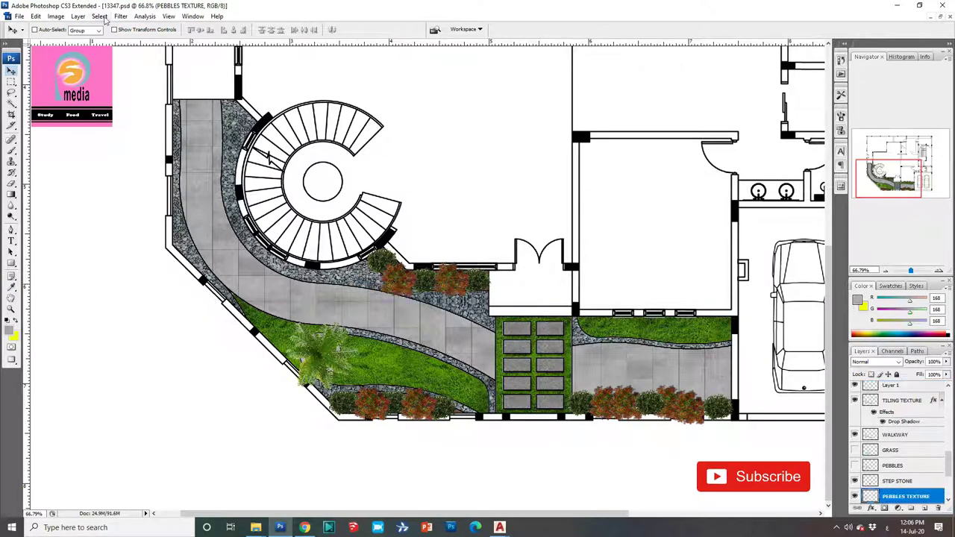
pyautogui.click(56, 16)
pyautogui.click(179, 98)
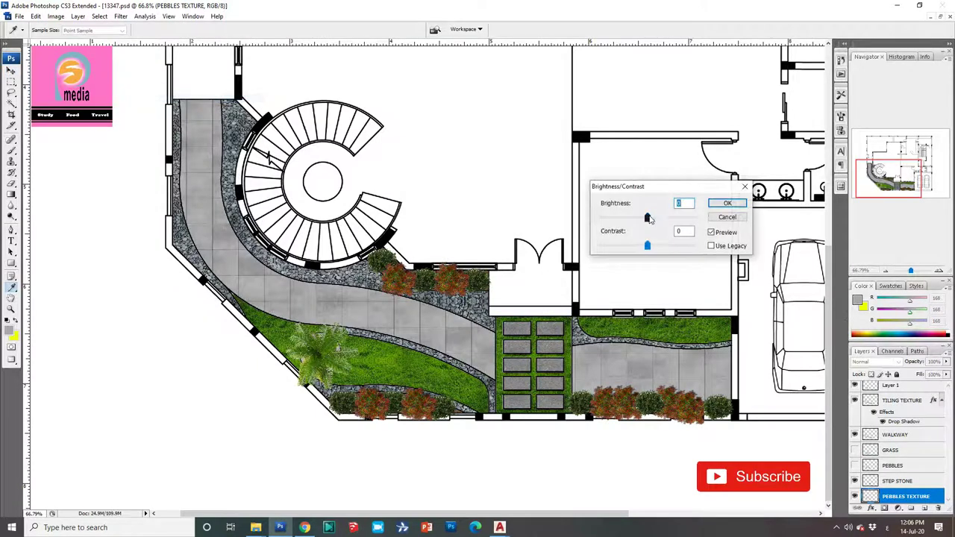
pyautogui.moveTo(650, 217); pyautogui.dragTo(640, 218)
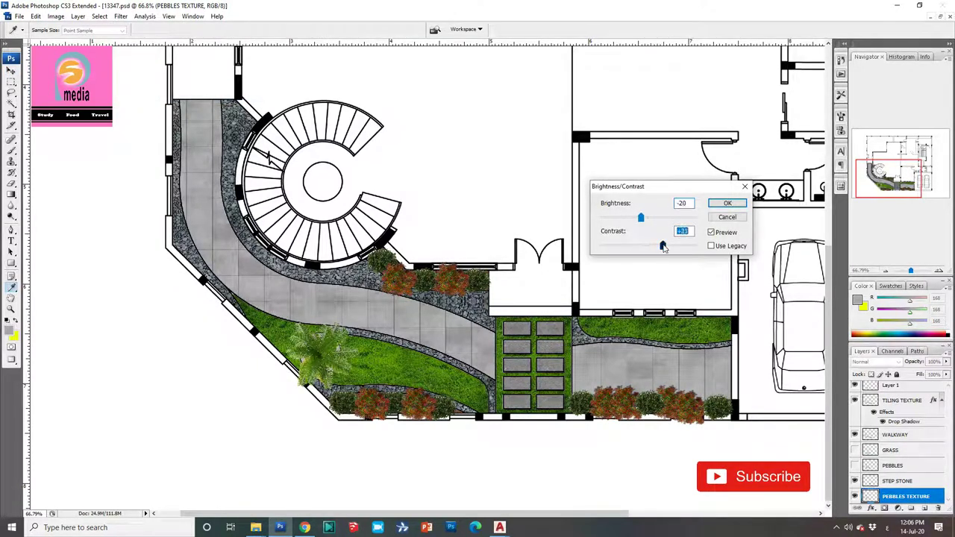
pyautogui.press('Return')
pyautogui.press('v')
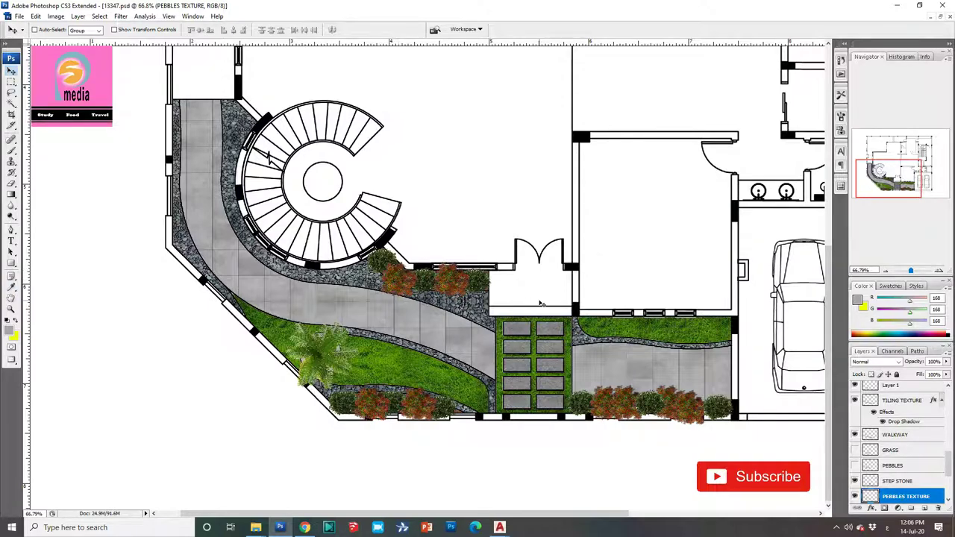
# Select the TILING TEXTURE layer and undo an accidental shift of it
pyautogui.scroll(3, 542, 303)
pyautogui.rightClick(657, 401)
pyautogui.click(690, 405)
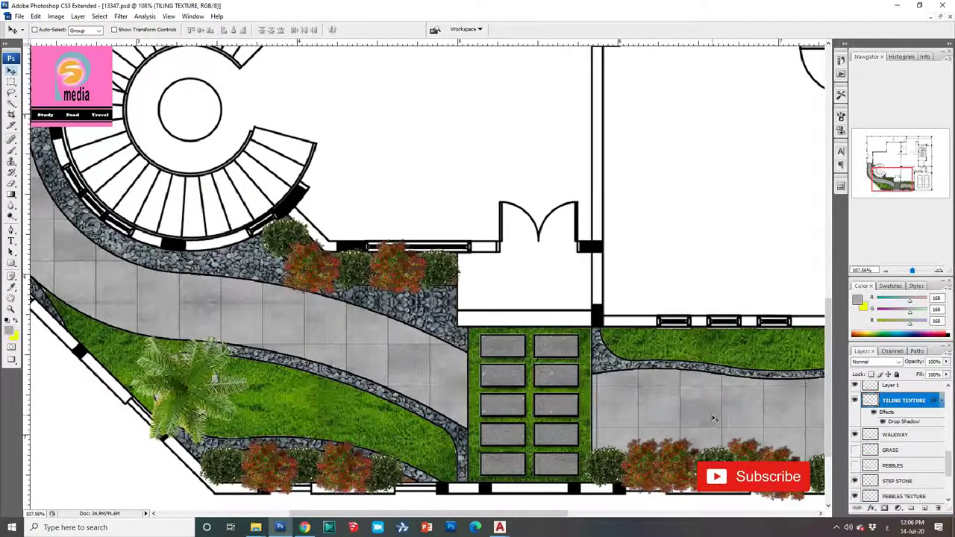
pyautogui.moveTo(714, 419); pyautogui.dragTo(625, 369)
pyautogui.hotkey('ctrl', 'z')
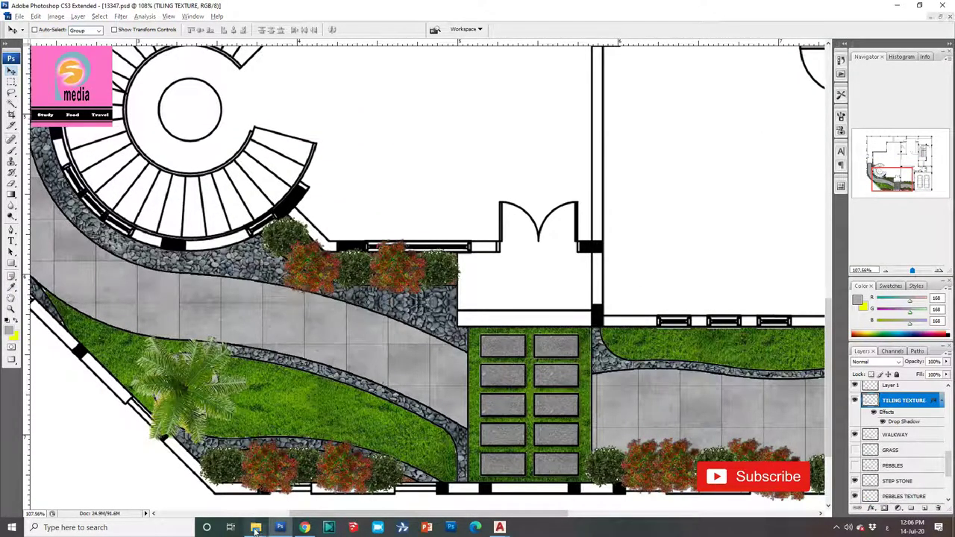
# Bring the grey tile texture image into 13347.psd and shrink it to about a fifth
pyautogui.click(256, 528)
pyautogui.moveTo(860, 149)
pyautogui.mouseDown()
pyautogui.moveTo(293, 518)
pyautogui.moveTo(694, 344)
pyautogui.mouseUp()
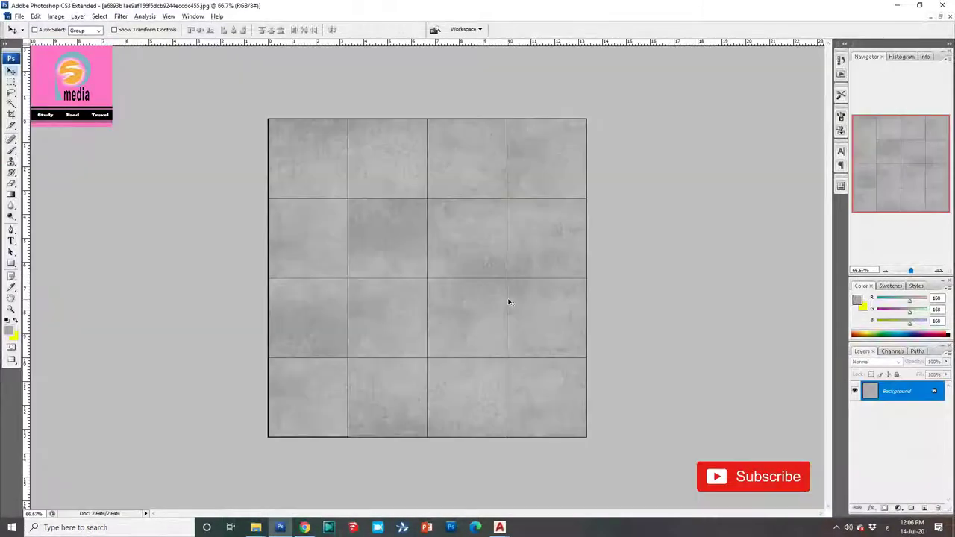
pyautogui.click(942, 17)
pyautogui.moveTo(235, 256); pyautogui.dragTo(607, 143)
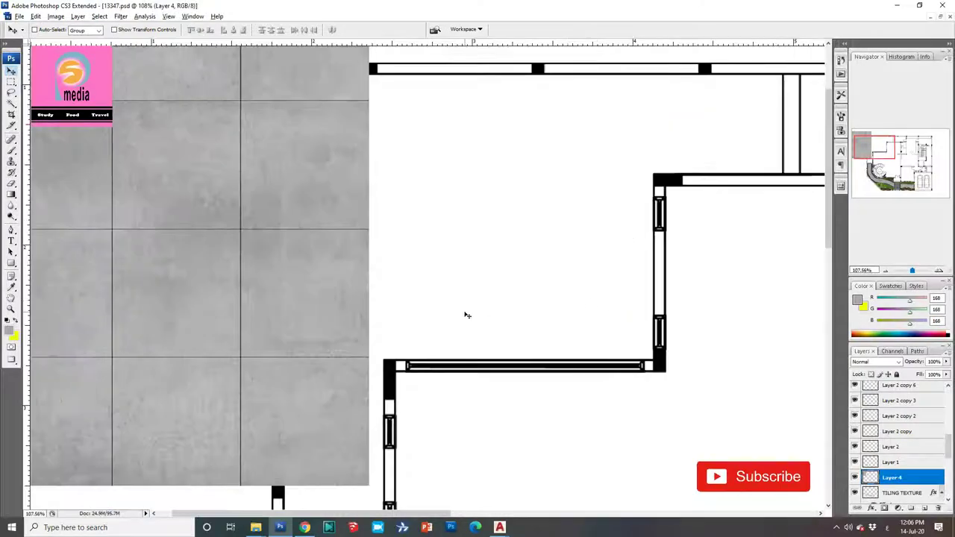
pyautogui.scroll(-5, 464, 315)
pyautogui.rightClick(216, 191)
pyautogui.moveTo(252, 197); pyautogui.dragTo(397, 338)
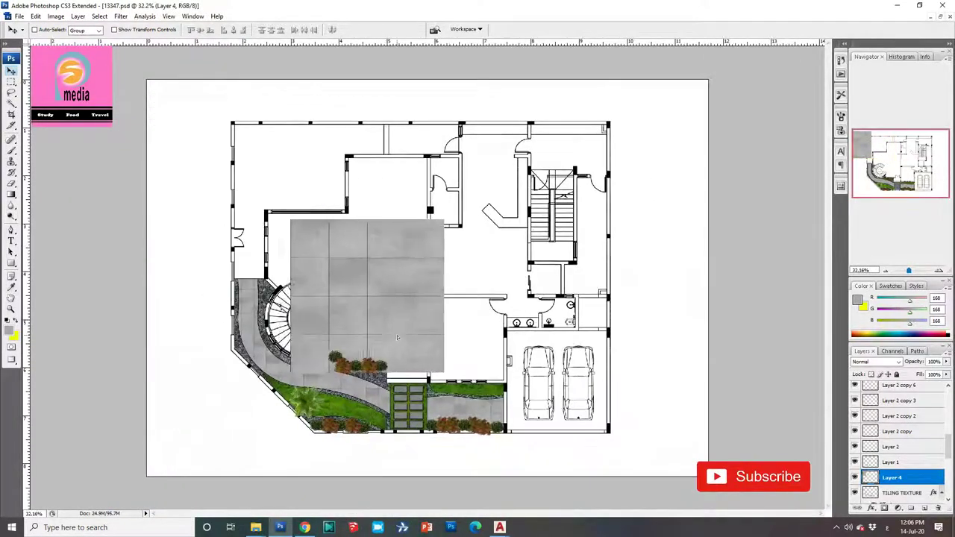
pyautogui.hotkey('ctrl', 't')
pyautogui.moveTo(442, 221); pyautogui.dragTo(317, 342)
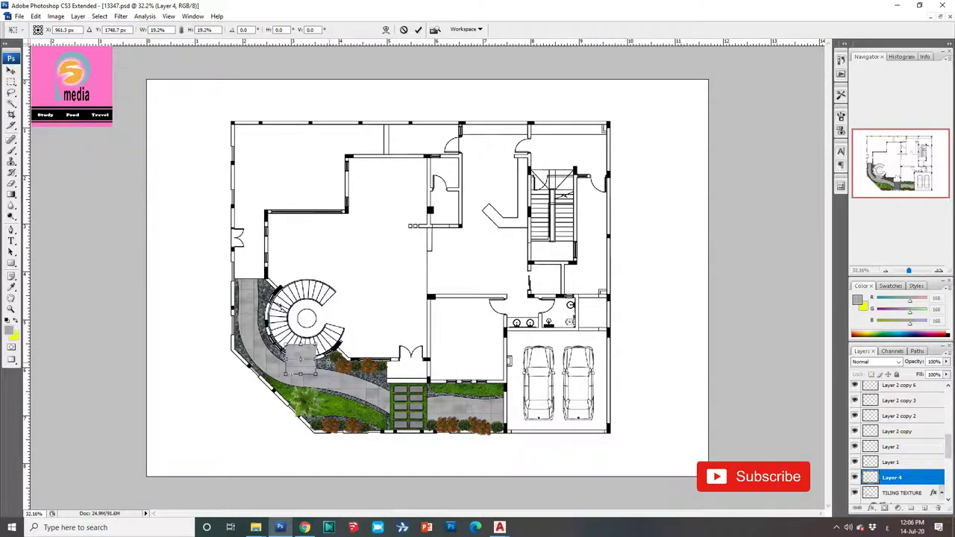
pyautogui.press('Return')
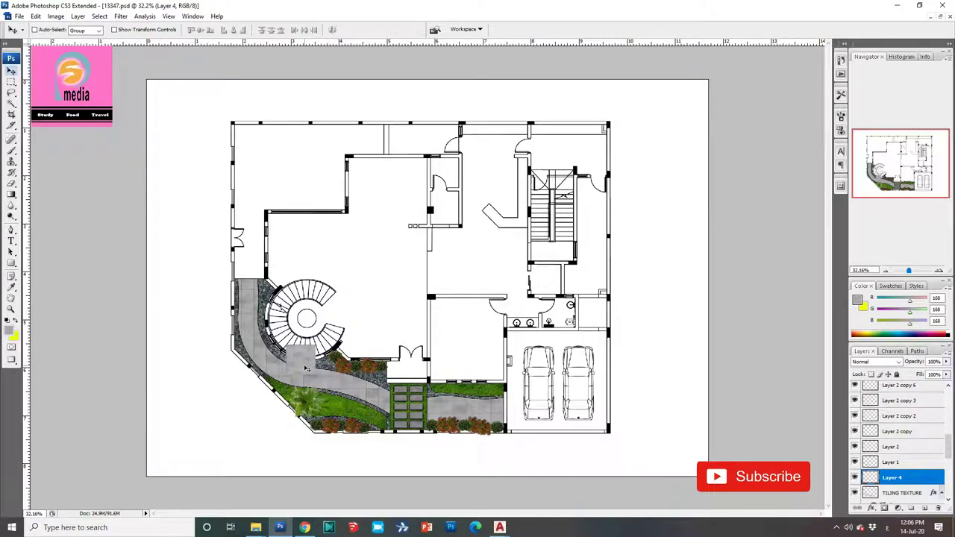
# Resize and position the tile patch over the entrance porch, aligned with the wall
pyautogui.moveTo(301, 360)
pyautogui.mouseDown()
pyautogui.moveTo(435, 403)
pyautogui.moveTo(407, 434)
pyautogui.moveTo(407, 424)
pyautogui.mouseUp()
pyautogui.scroll(4, 441, 438)
pyautogui.scroll(2, 441, 439)
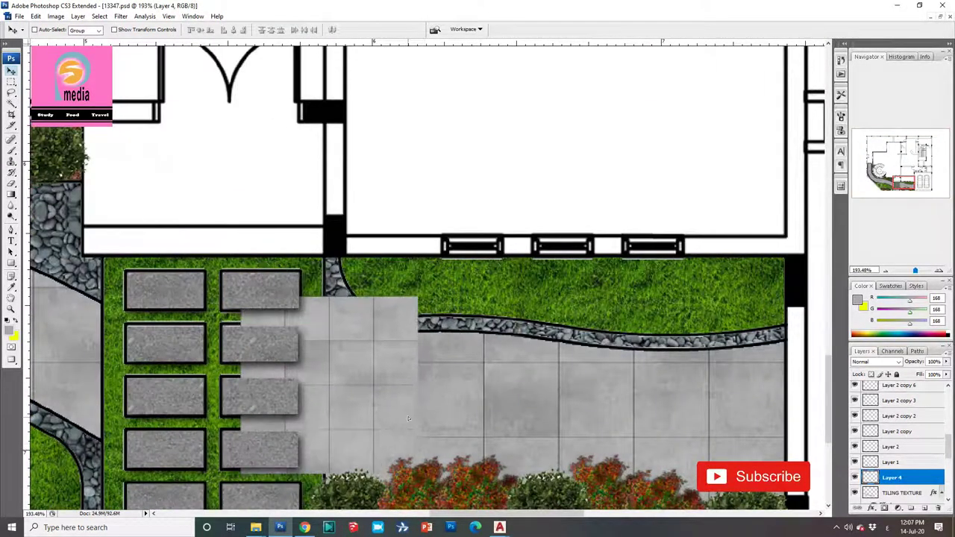
pyautogui.hotkey('ctrl', 't')
pyautogui.moveTo(417, 304)
pyautogui.mouseDown()
pyautogui.moveTo(505, 260)
pyautogui.moveTo(504, 214)
pyautogui.mouseUp()
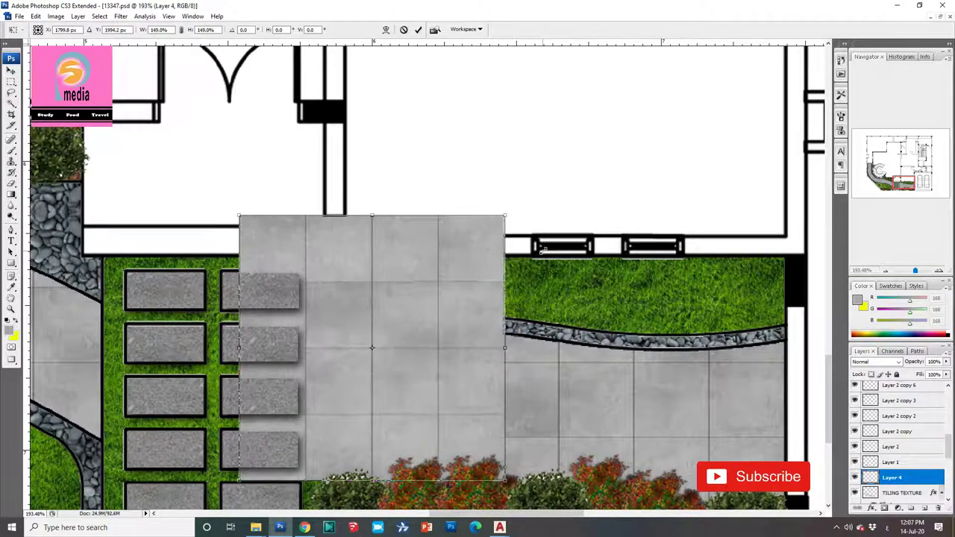
pyautogui.press('Return')
pyautogui.moveTo(483, 403); pyautogui.dragTo(453, 420)
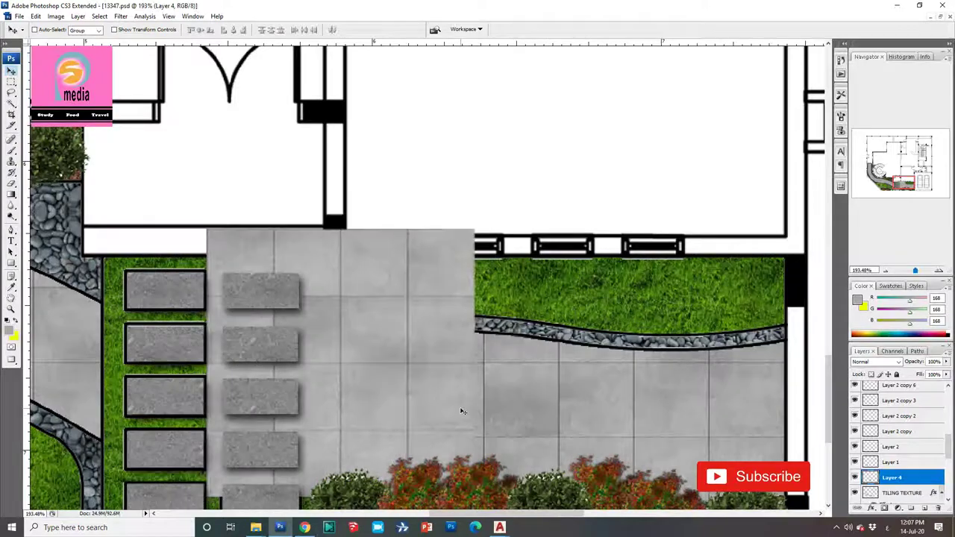
pyautogui.hotkey('ctrl', 't')
pyautogui.moveTo(474, 232); pyautogui.dragTo(502, 213)
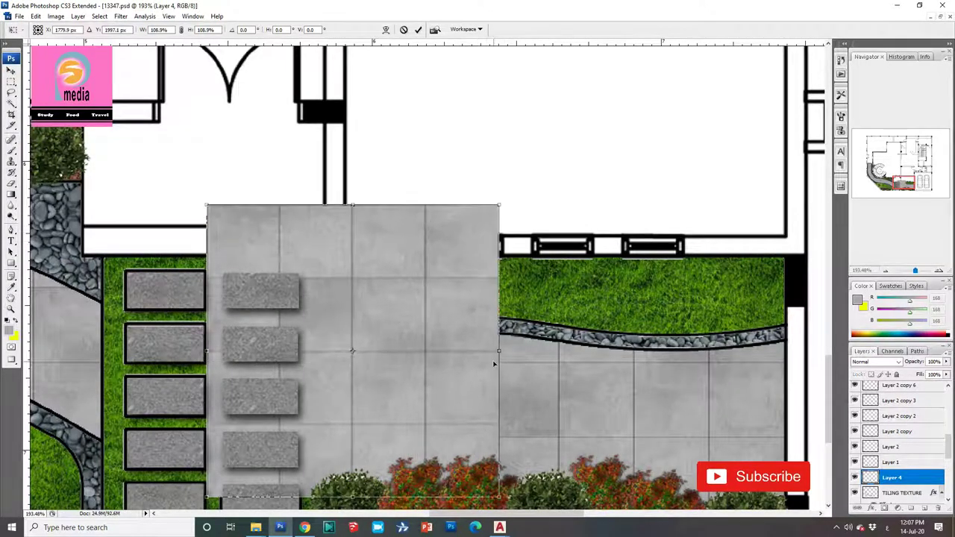
pyautogui.press('Return')
pyautogui.moveTo(479, 405)
pyautogui.mouseDown()
pyautogui.moveTo(461, 408)
pyautogui.moveTo(329, 200)
pyautogui.mouseUp()
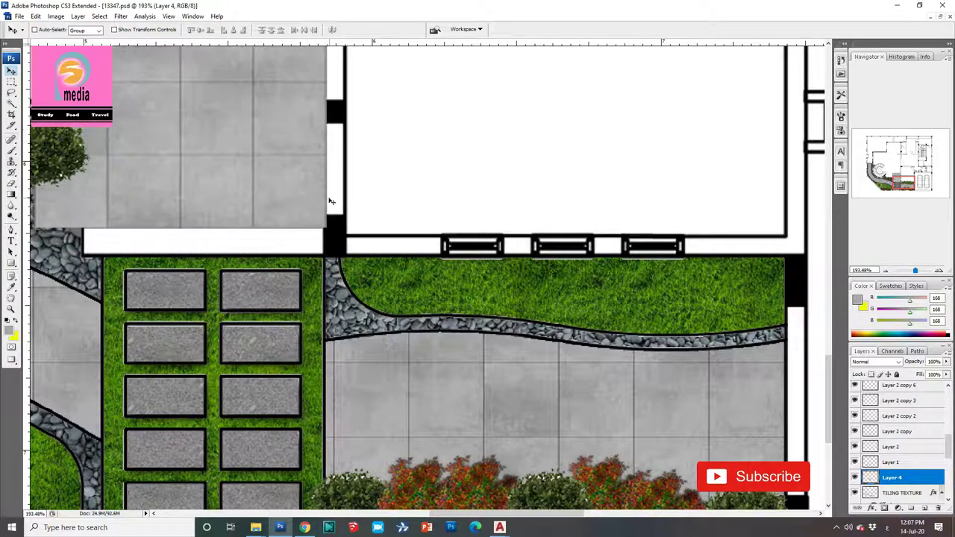
pyautogui.moveTo(312, 201); pyautogui.dragTo(308, 200)
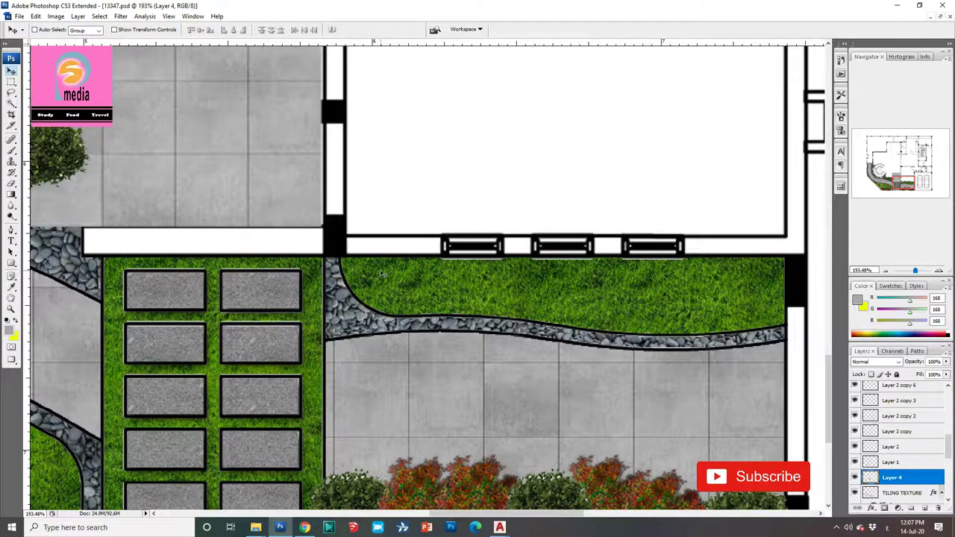
# Fade the Layer 4 tile patch to 39% opacity, then select the PLAN layer
pyautogui.scroll(-2, 448, 291)
pyautogui.scroll(-2, 485, 307)
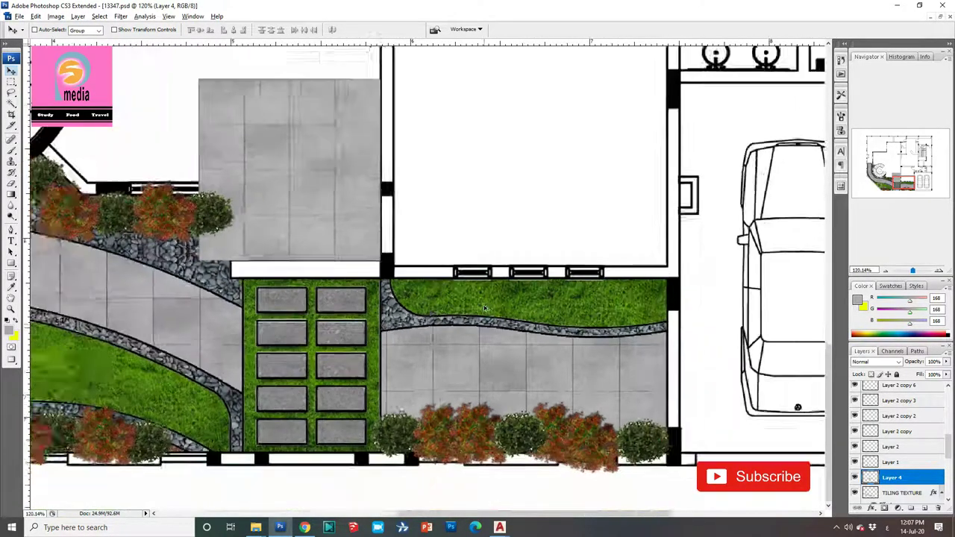
pyautogui.scroll(-1, 485, 308)
pyautogui.rightClick(348, 231)
pyautogui.click(362, 236)
pyautogui.click(946, 362)
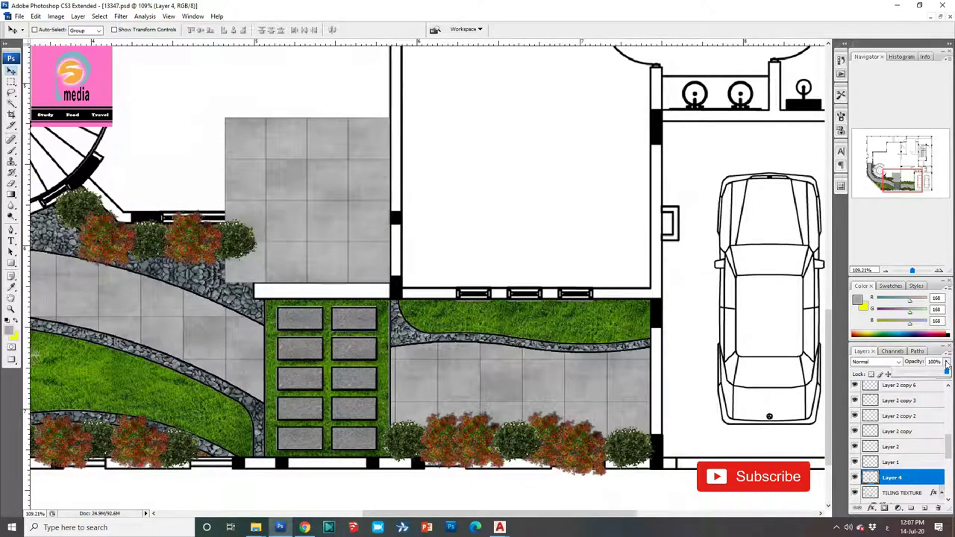
pyautogui.moveTo(920, 374); pyautogui.dragTo(915, 373)
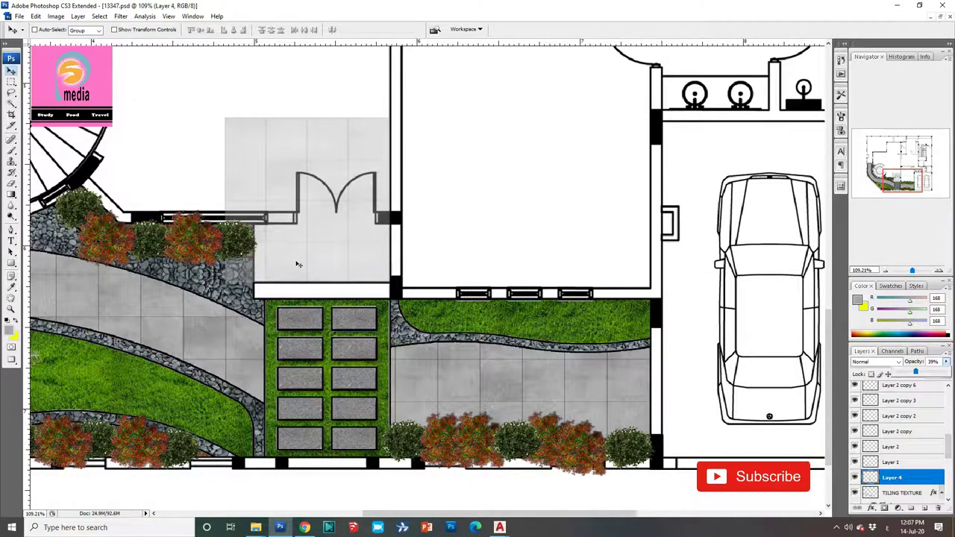
pyautogui.scroll(-2, 926, 470)
pyautogui.scroll(-2, 921, 473)
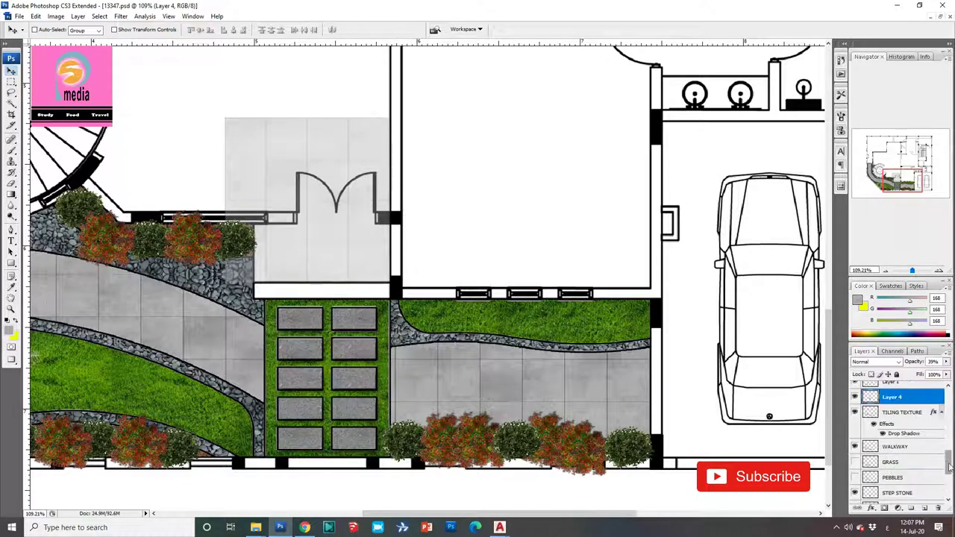
pyautogui.scroll(-2, 916, 476)
pyautogui.scroll(-2, 910, 477)
pyautogui.click(907, 467)
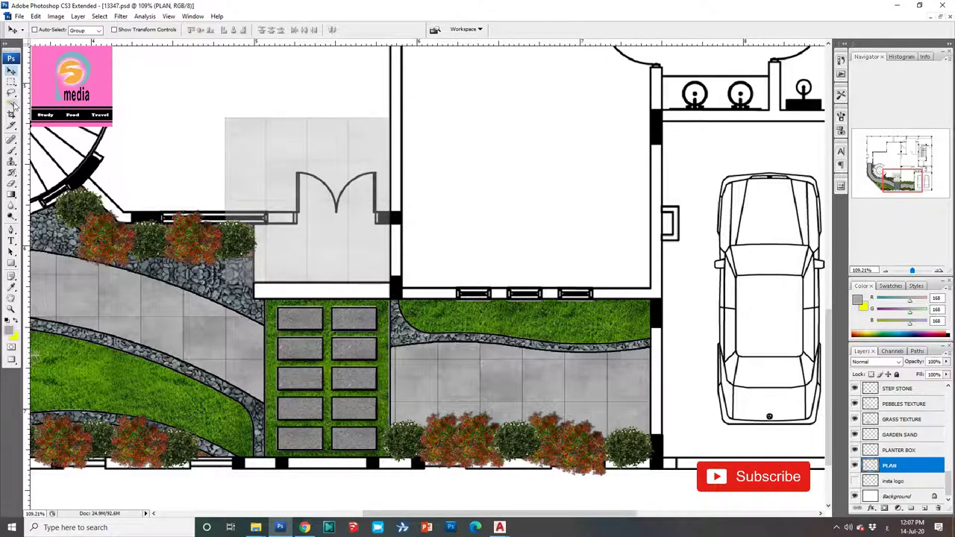
# Trim the tile patch to a rectangular selection of the entrance floor below the door
pyautogui.click(11, 103)
pyautogui.click(343, 270)
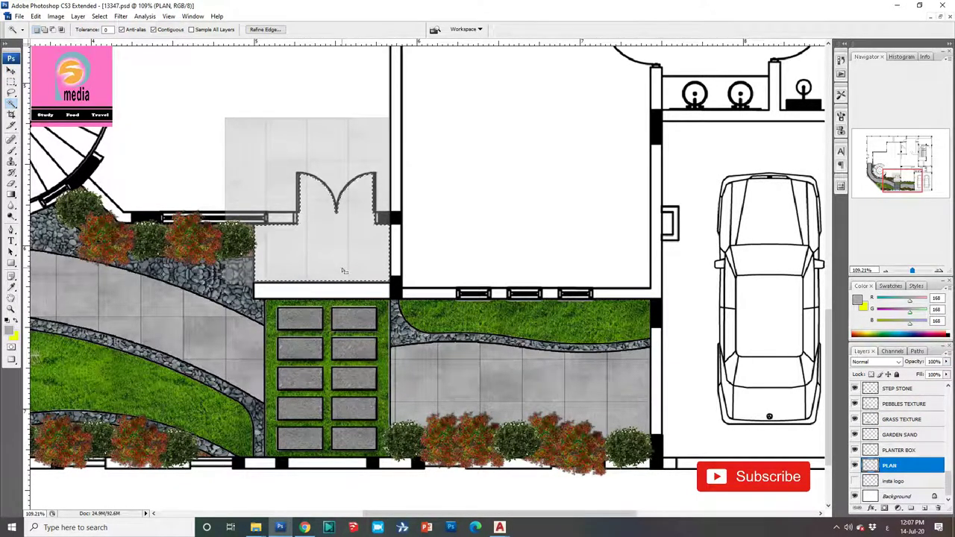
pyautogui.hotkey('ctrl', 'd')
pyautogui.press('m')
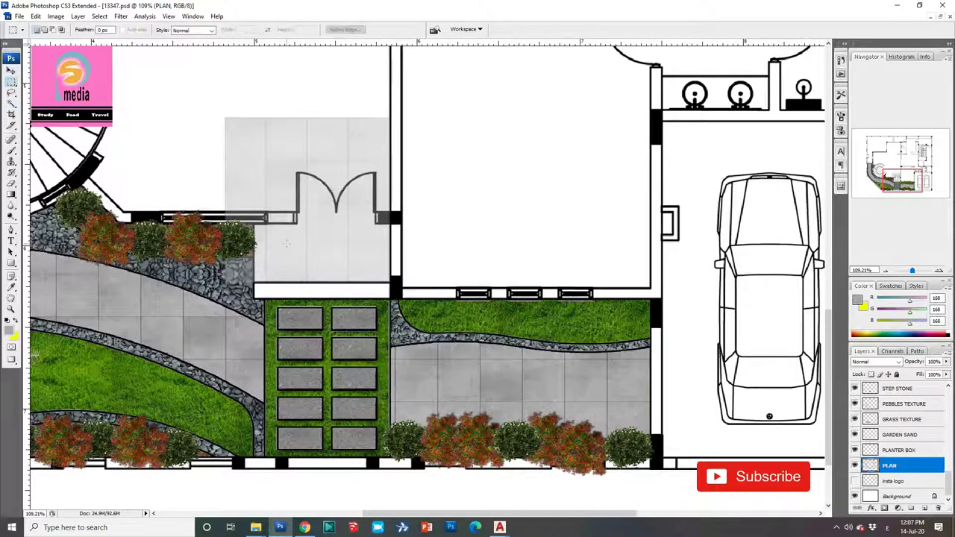
pyautogui.scroll(1, 336, 290)
pyautogui.scroll(1, 298, 276)
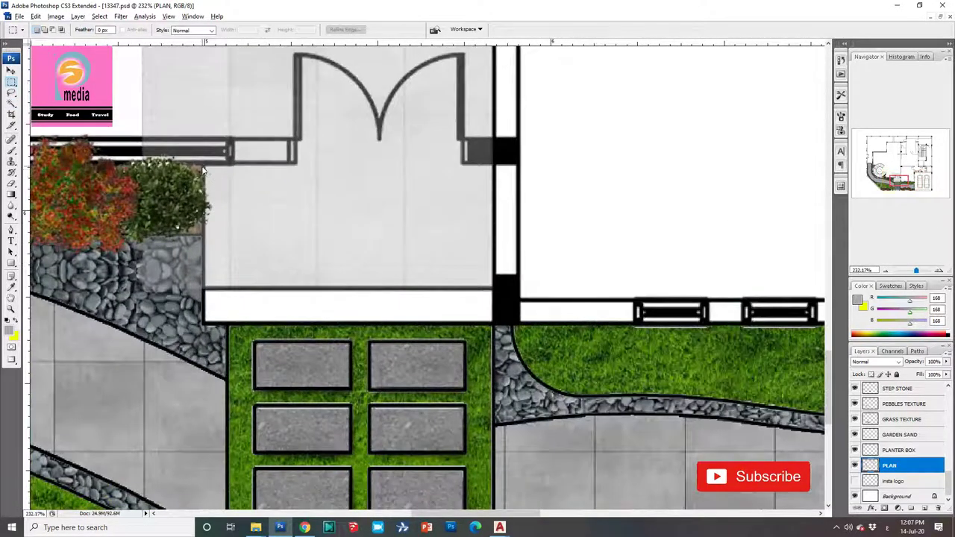
pyautogui.moveTo(299, 218); pyautogui.dragTo(492, 288)
pyautogui.press('v')
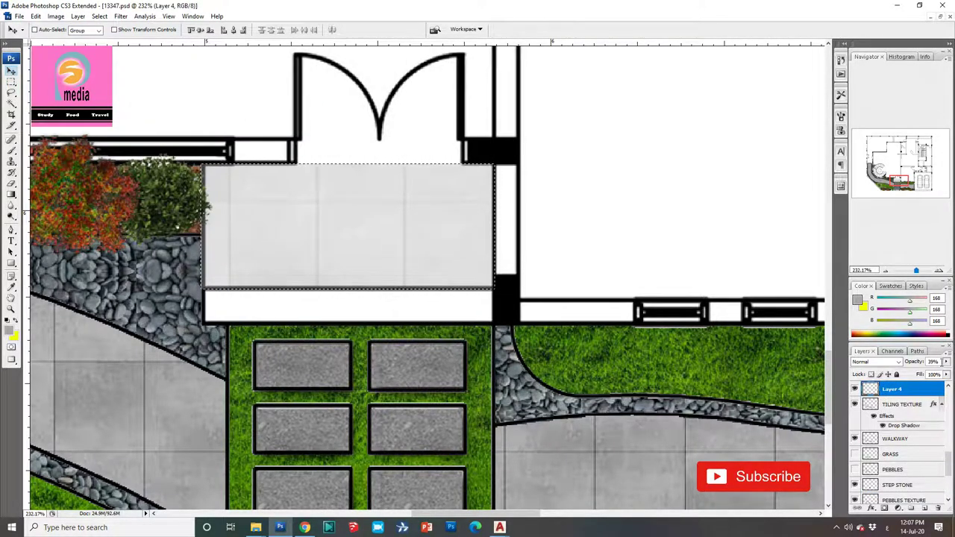
# Set the tiles to 100% opacity, rename the layer 'Entrance flooring', and copy it downward
pyautogui.click(945, 362)
pyautogui.moveTo(951, 375); pyautogui.dragTo(949, 373)
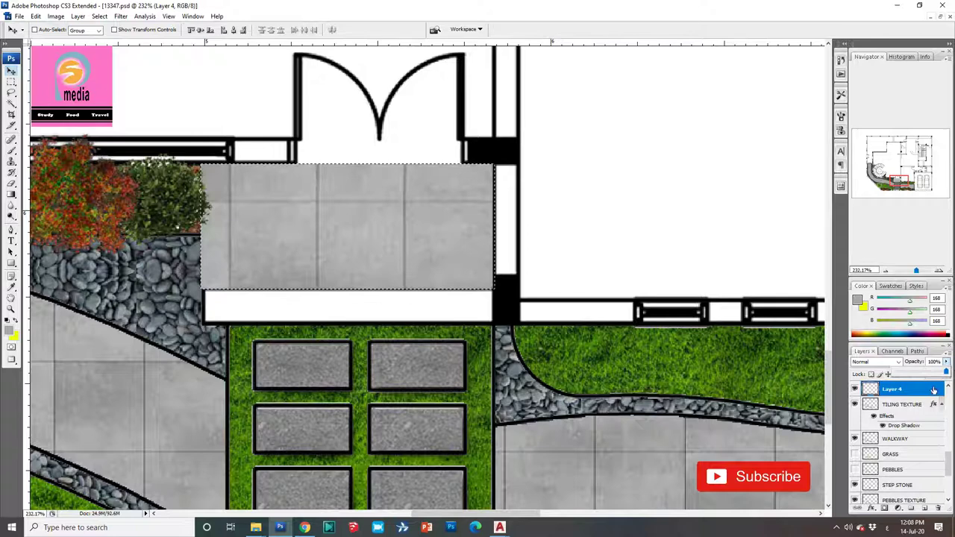
pyautogui.doubleClick(892, 388)
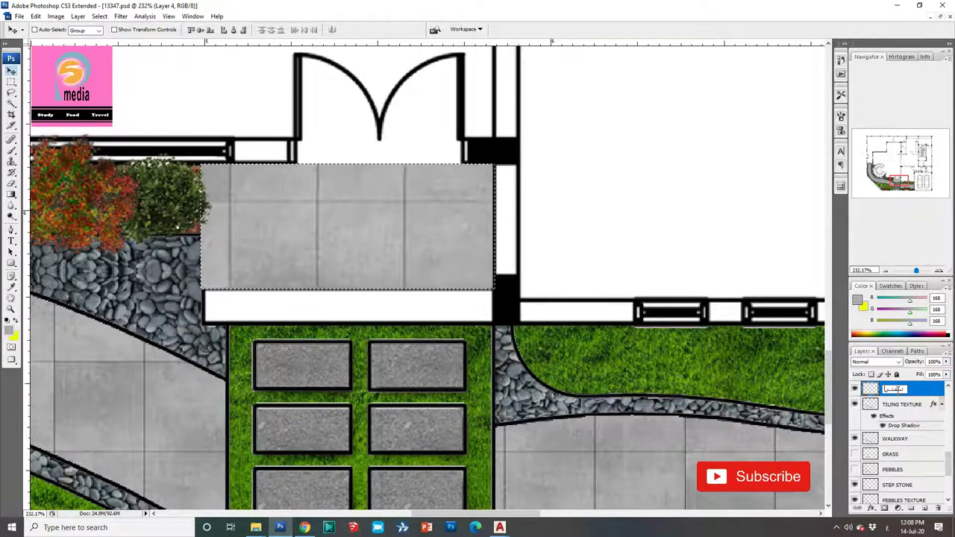
pyautogui.write('نت')
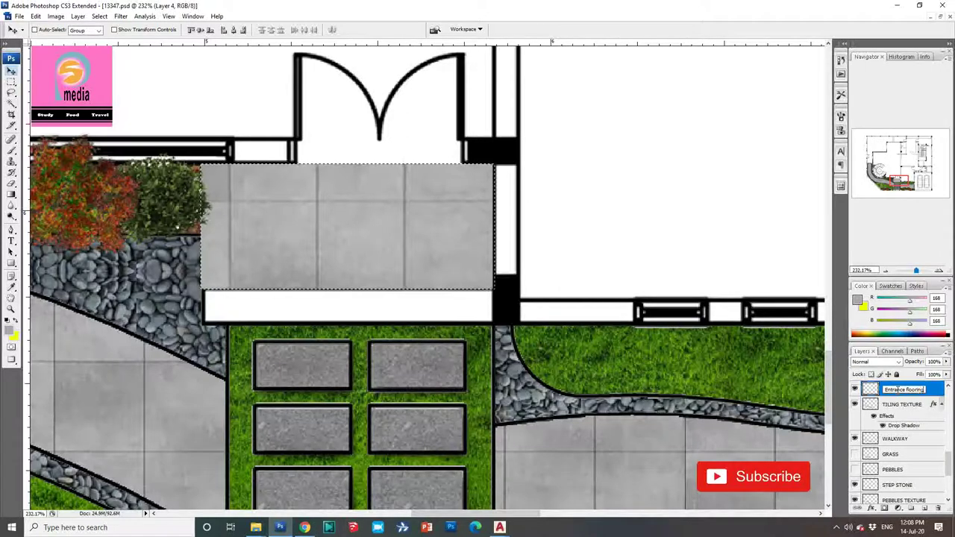
pyautogui.press('Return')
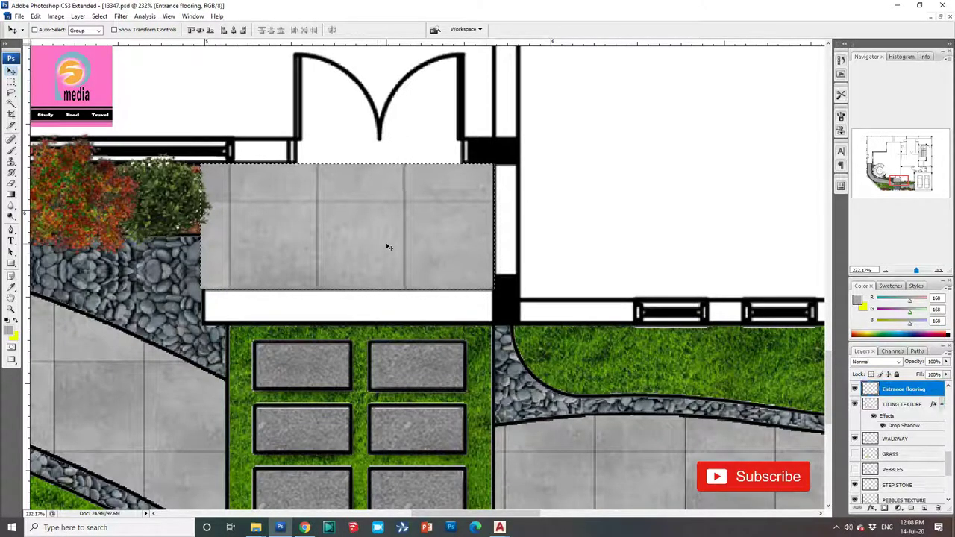
pyautogui.moveTo(354, 236)
pyautogui.mouseDown()
pyautogui.moveTo(354, 408)
pyautogui.moveTo(357, 251)
pyautogui.mouseUp()
# Briefly drop the flooring copy to 39% opacity to check placement, then restore 100%
pyautogui.click(946, 361)
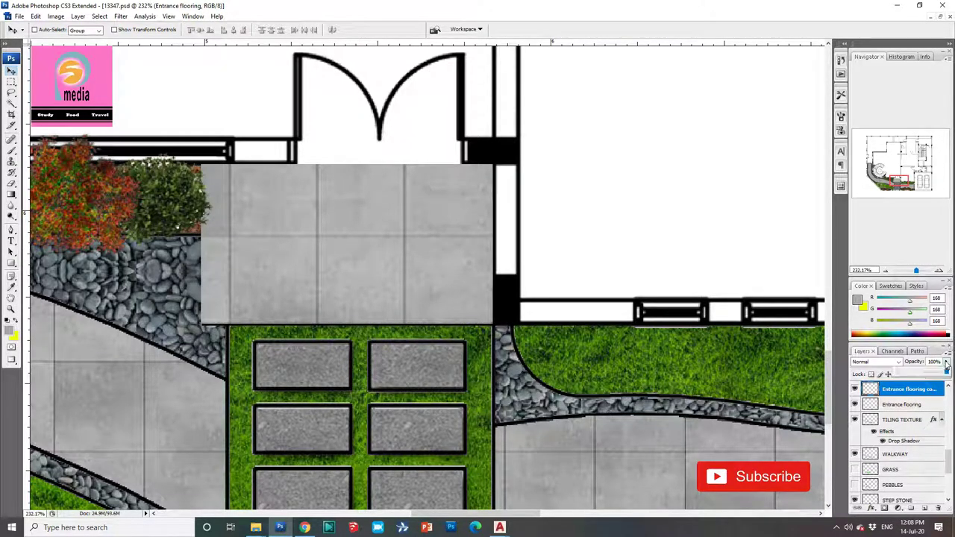
pyautogui.moveTo(942, 371); pyautogui.dragTo(916, 371)
pyautogui.click(11, 81)
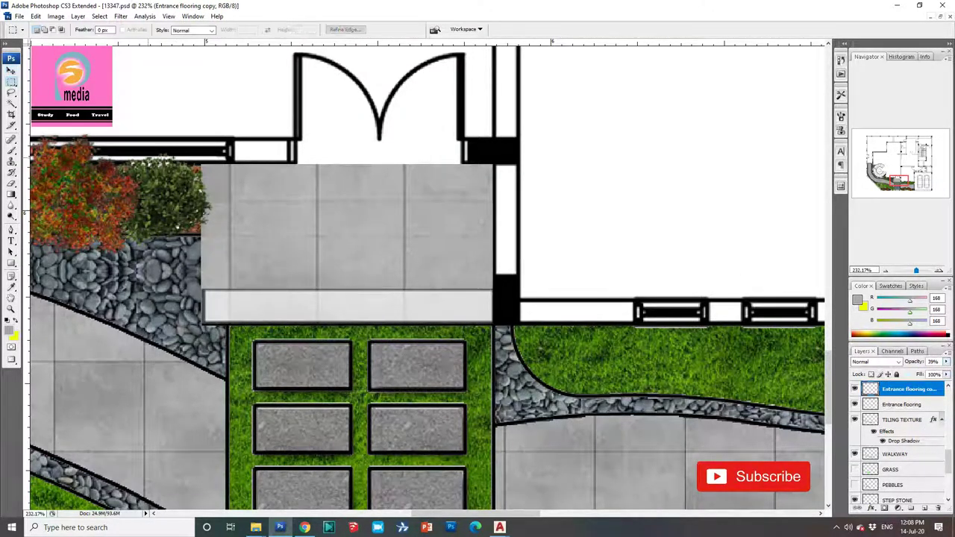
pyautogui.moveTo(140, 132); pyautogui.dragTo(565, 290)
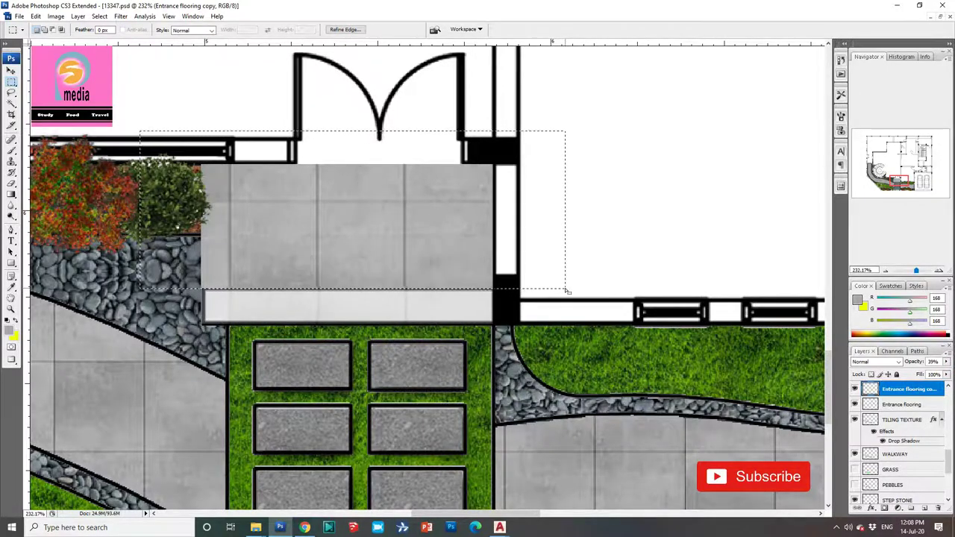
pyautogui.hotkey('ctrl', 'd')
pyautogui.click(946, 361)
pyautogui.moveTo(914, 371); pyautogui.dragTo(944, 371)
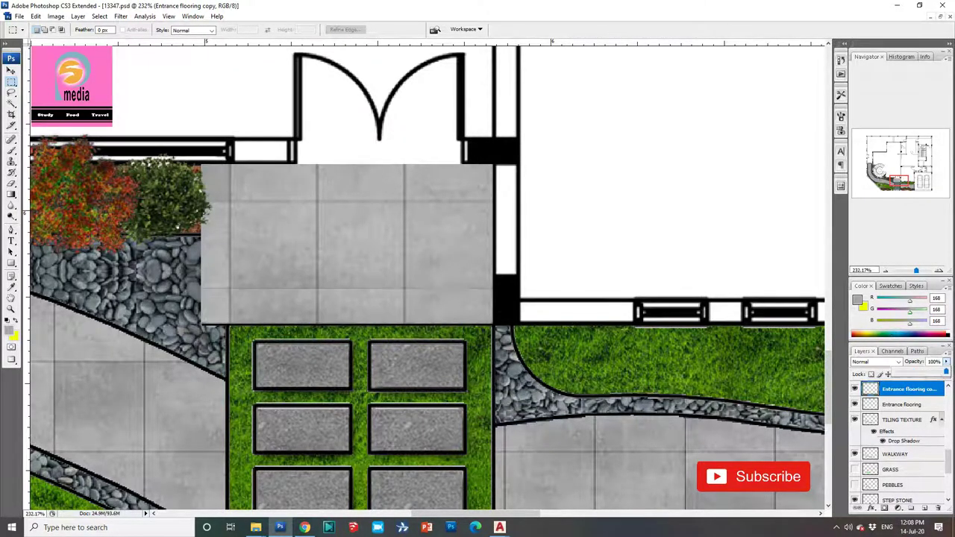
# Make Entrance flooring the active layer by picking it from the canvas
pyautogui.click(11, 69)
pyautogui.rightClick(315, 248)
pyautogui.click(338, 255)
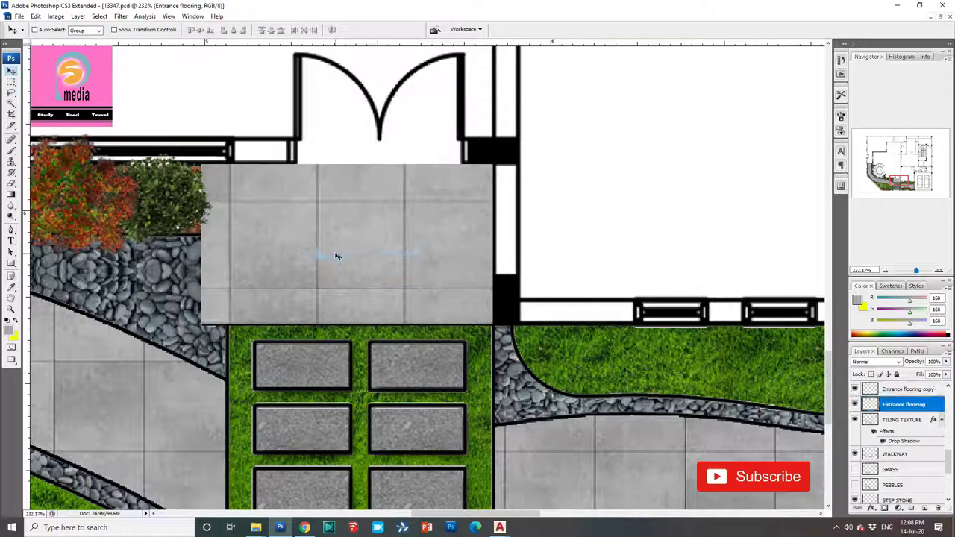
pyautogui.click(56, 16)
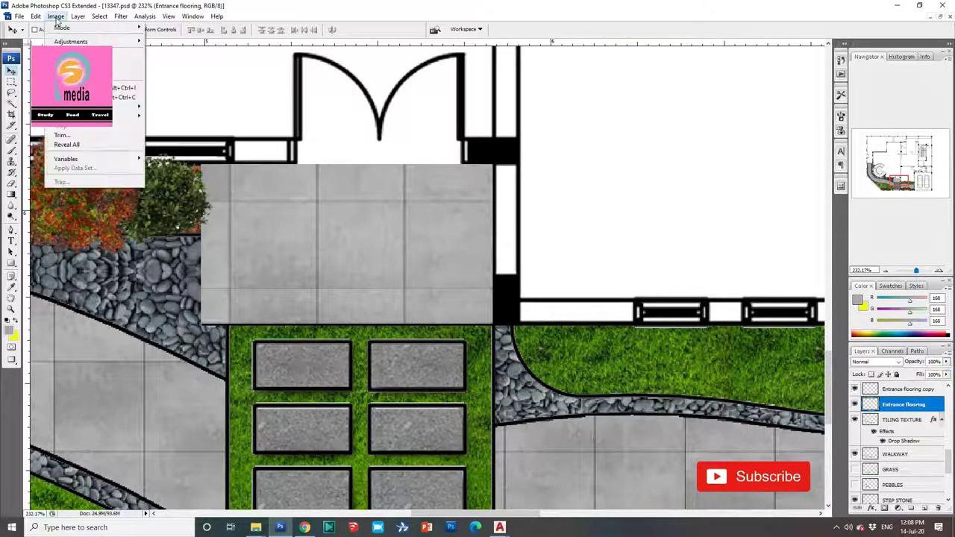
pyautogui.press('Escape')
# Give Entrance flooring an Inner Shadow with distance 0, leaving Drop Shadow off
pyautogui.doubleClick(931, 404)
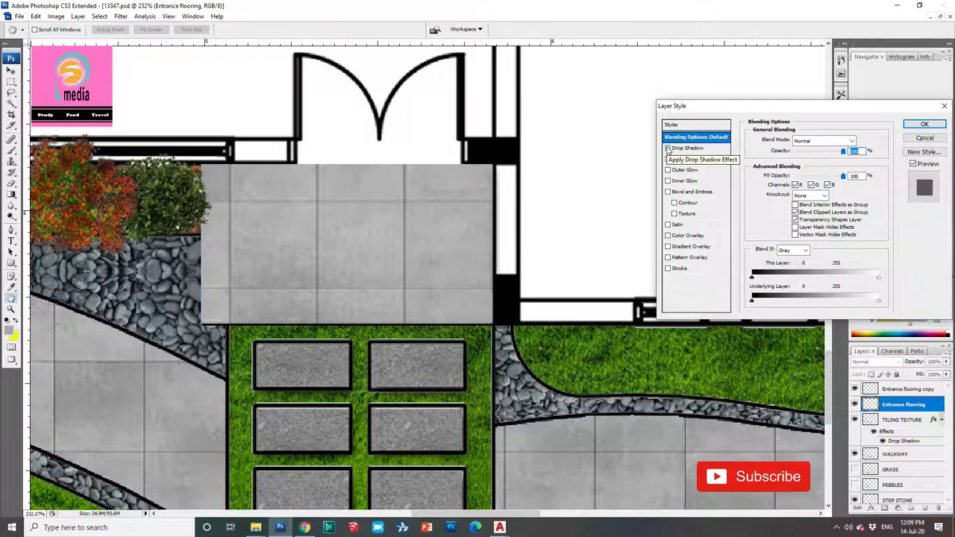
pyautogui.click(685, 147)
pyautogui.moveTo(783, 181)
pyautogui.mouseDown()
pyautogui.moveTo(808, 181)
pyautogui.moveTo(781, 189)
pyautogui.mouseUp()
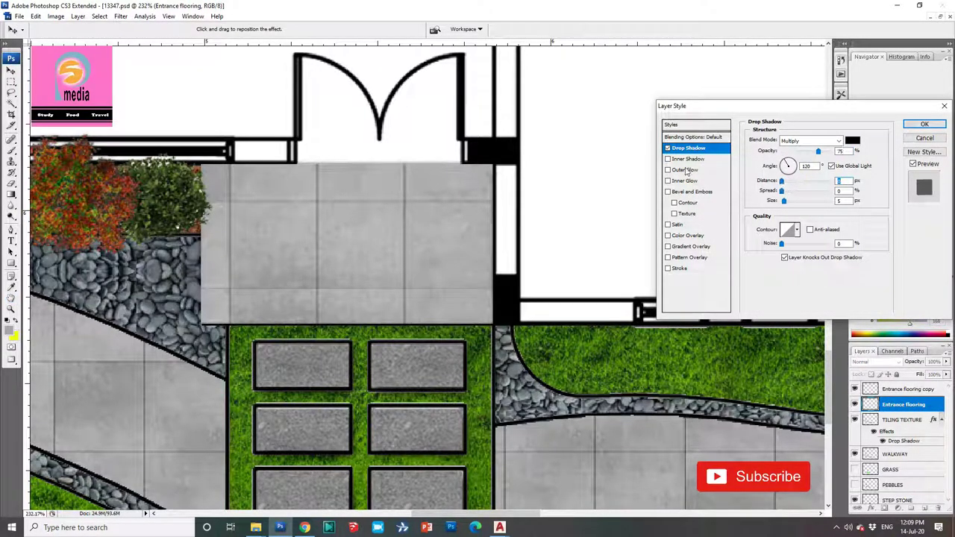
pyautogui.click(668, 159)
pyautogui.click(668, 148)
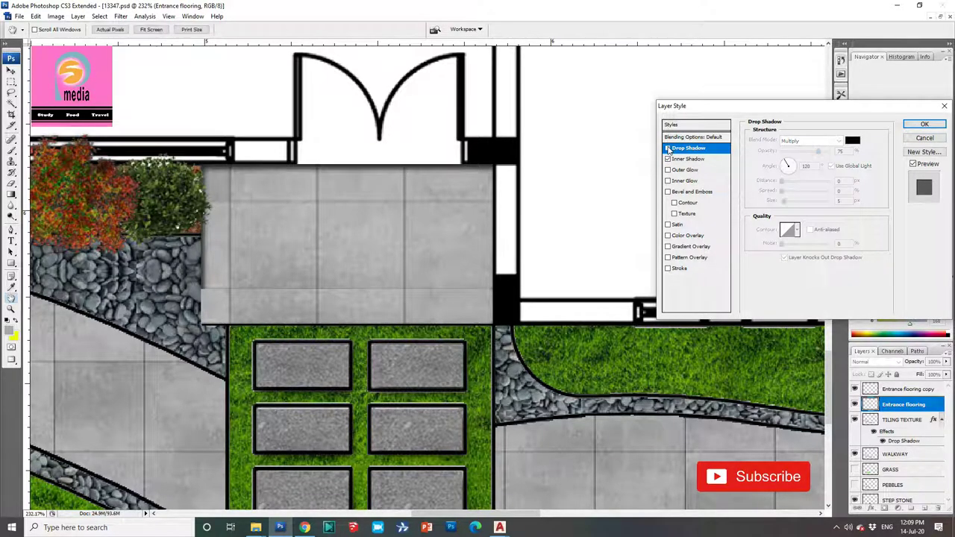
pyautogui.click(702, 159)
pyautogui.moveTo(784, 181); pyautogui.dragTo(781, 181)
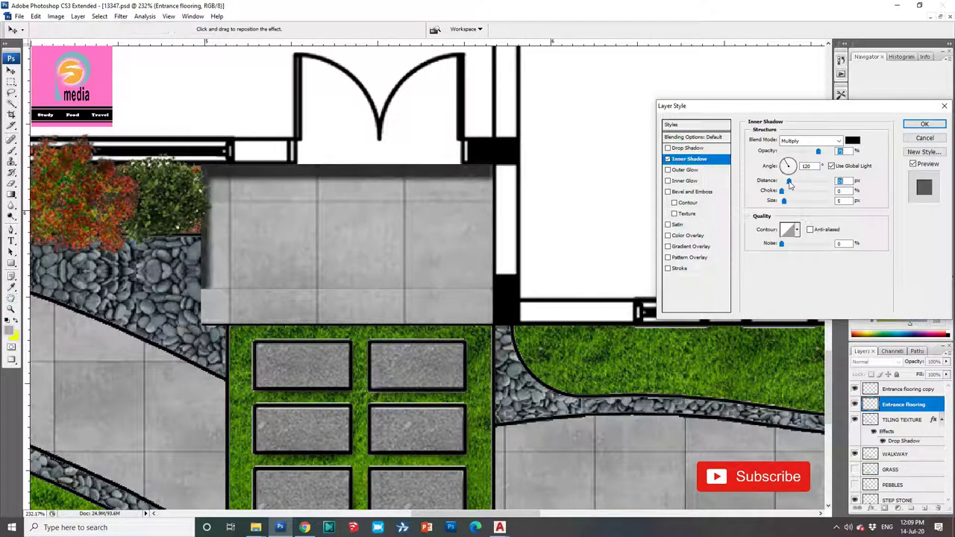
pyautogui.click(922, 127)
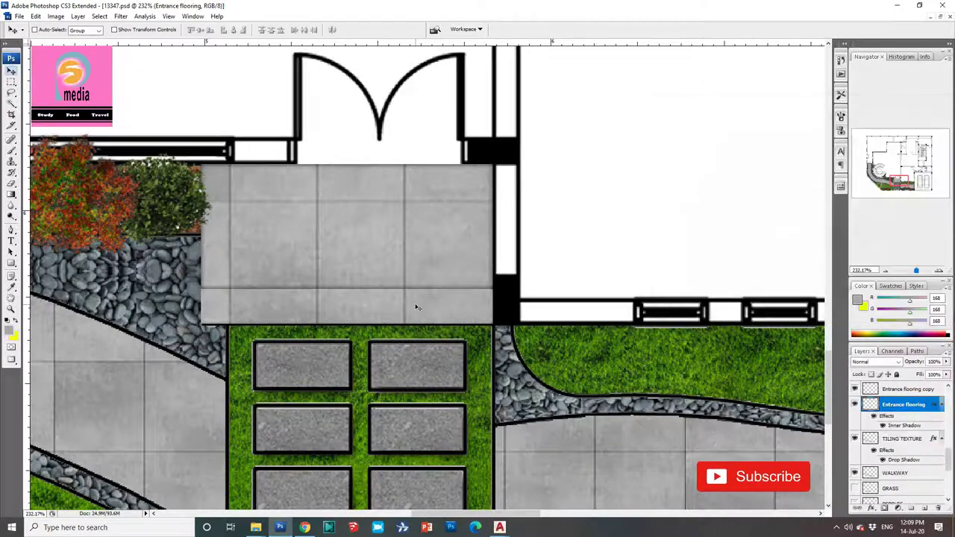
# Give the Entrance flooring copy an Inner Shadow with distance 0
pyautogui.click(921, 389)
pyautogui.doubleClick(937, 390)
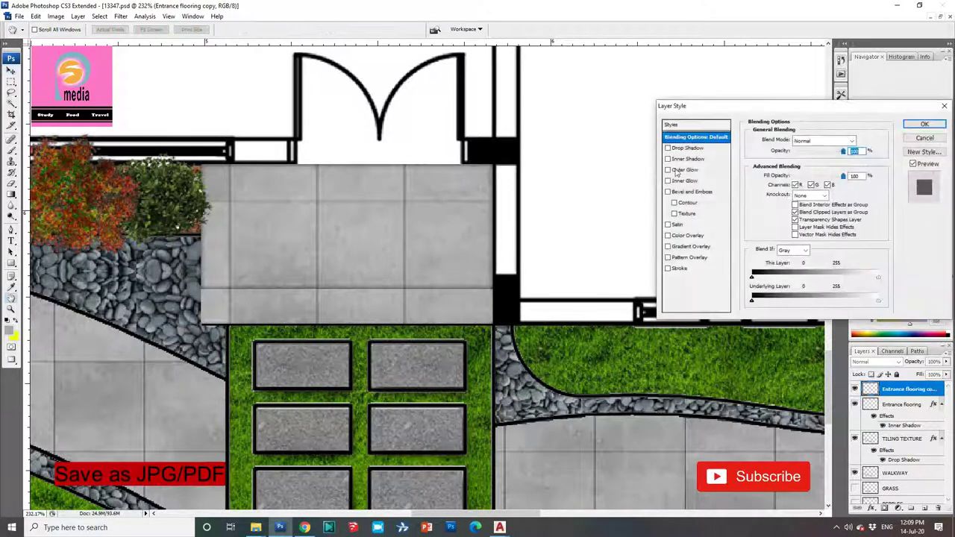
pyautogui.click(716, 163)
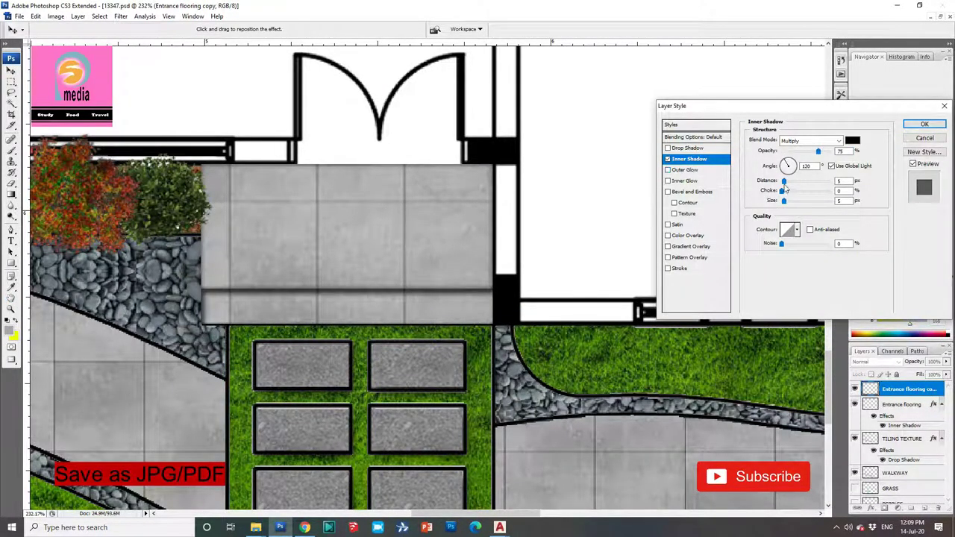
pyautogui.moveTo(784, 186)
pyautogui.mouseDown()
pyautogui.moveTo(796, 192)
pyautogui.moveTo(782, 200)
pyautogui.mouseUp()
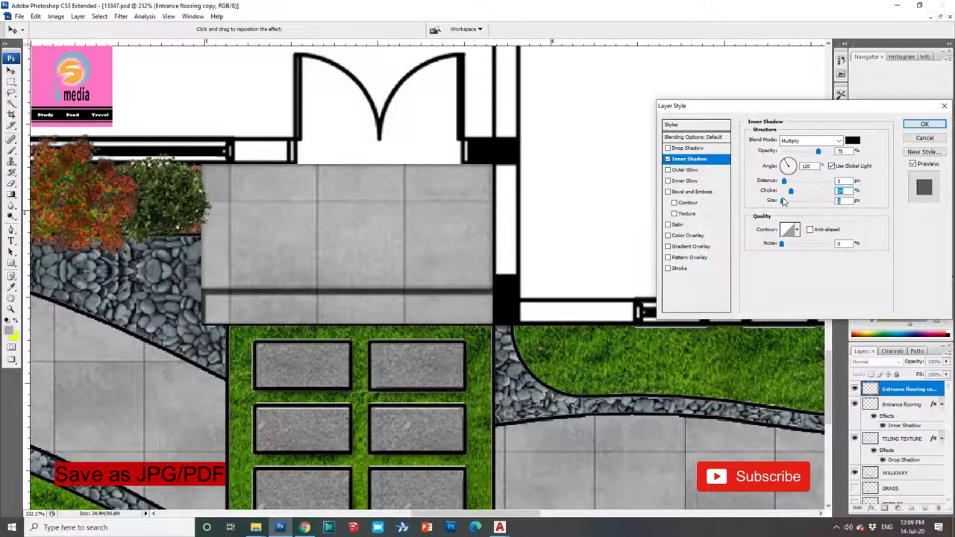
pyautogui.click(924, 125)
# Zoom out to view the whole landscaped floor plan
pyautogui.scroll(-1, 426, 277)
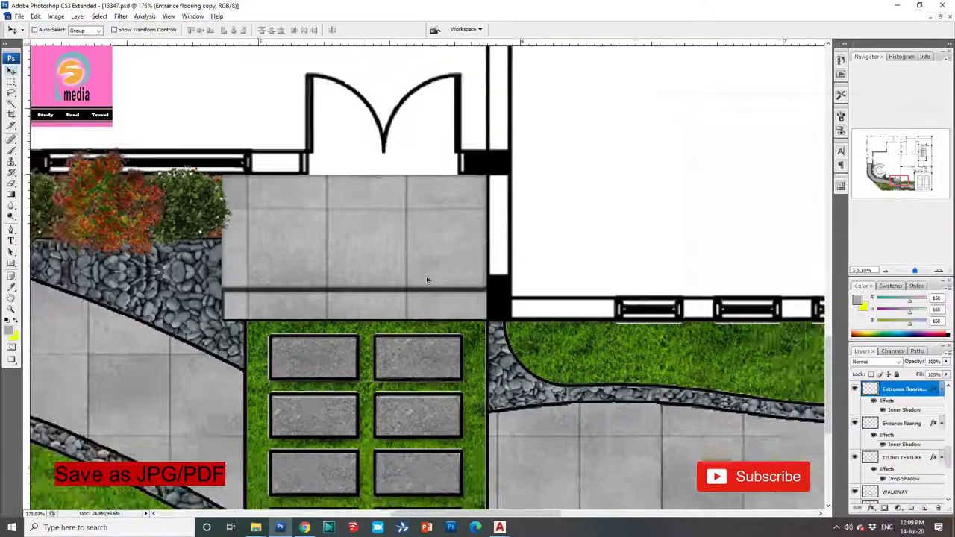
pyautogui.scroll(-2, 425, 282)
pyautogui.scroll(-1, 393, 308)
pyautogui.scroll(-1, 418, 294)
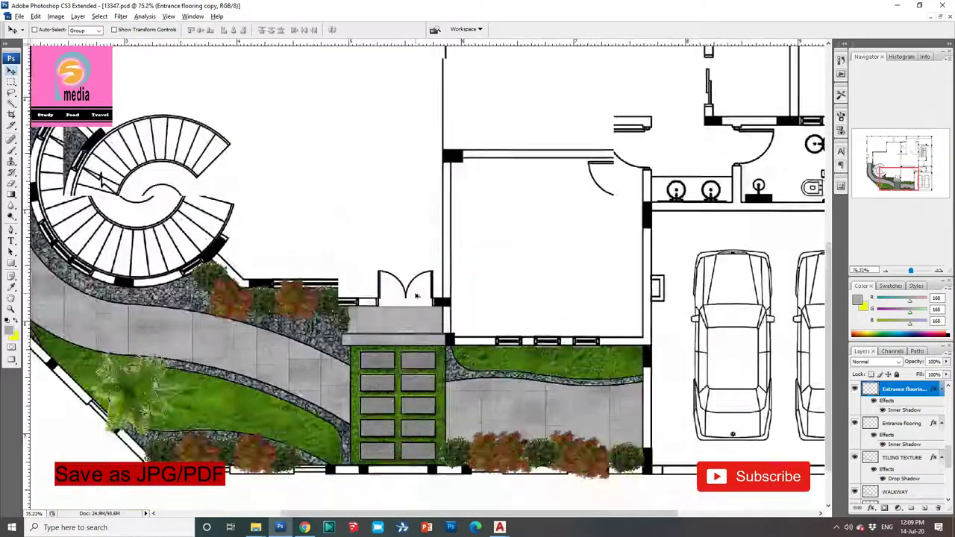
pyautogui.scroll(-1, 418, 294)
pyautogui.scroll(-1, 418, 294)
pyautogui.scroll(1, 202, 302)
pyautogui.scroll(1, 201, 223)
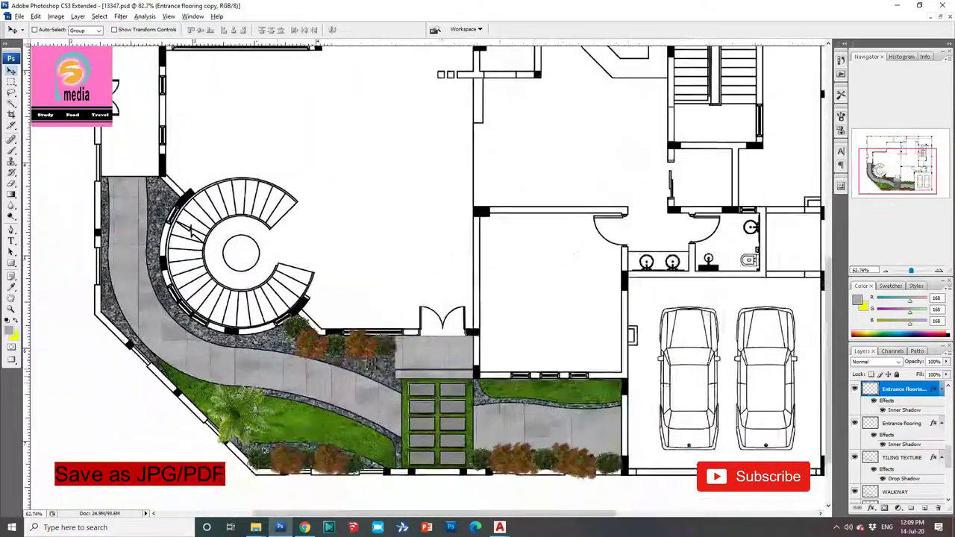
pyautogui.scroll(1, 179, 172)
pyautogui.scroll(1, 160, 153)
pyautogui.scroll(-2, 487, 332)
pyautogui.scroll(-1, 487, 332)
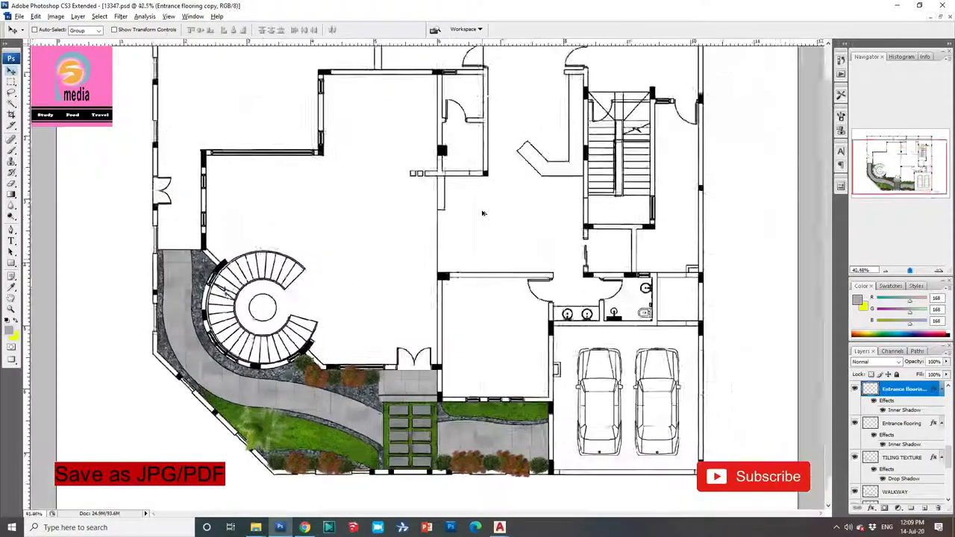
pyautogui.scroll(-1, 418, 388)
pyautogui.scroll(2, 337, 446)
pyautogui.scroll(-1, 336, 447)
pyautogui.scroll(-1, 433, 351)
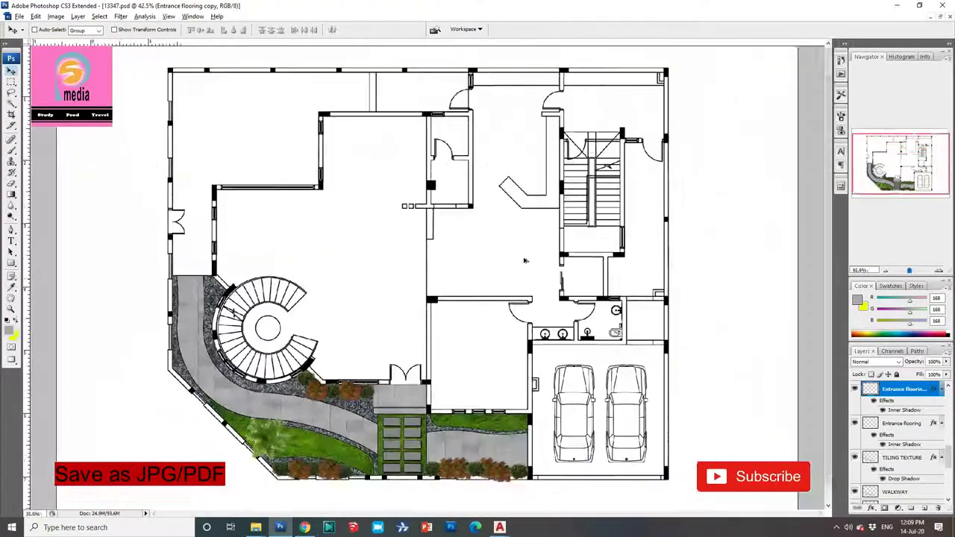
pyautogui.scroll(-1, 525, 261)
pyautogui.scroll(2, 440, 261)
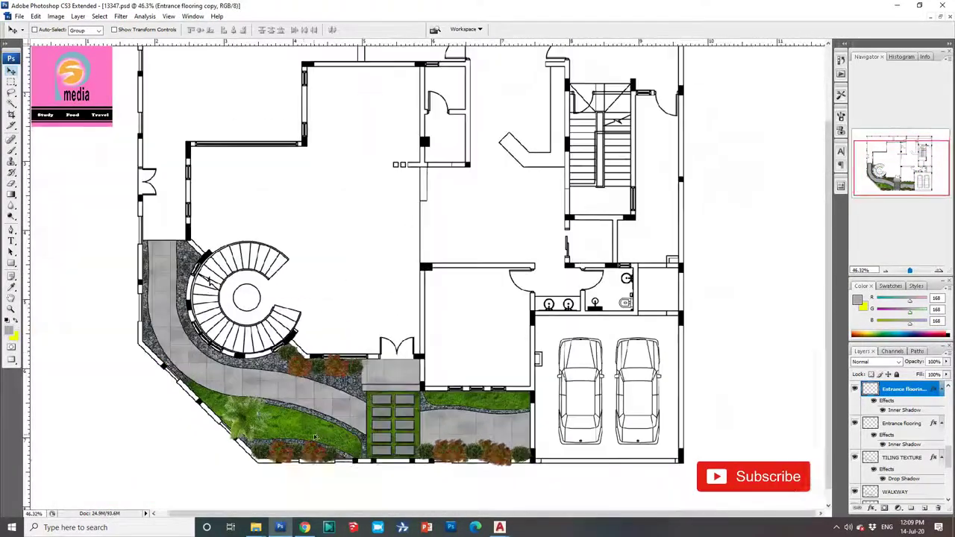
pyautogui.scroll(-1, 351, 186)
# Save the plan as JPEG file 13347, accept the quality options, and dismiss an error message
pyautogui.click(19, 15)
pyautogui.click(75, 138)
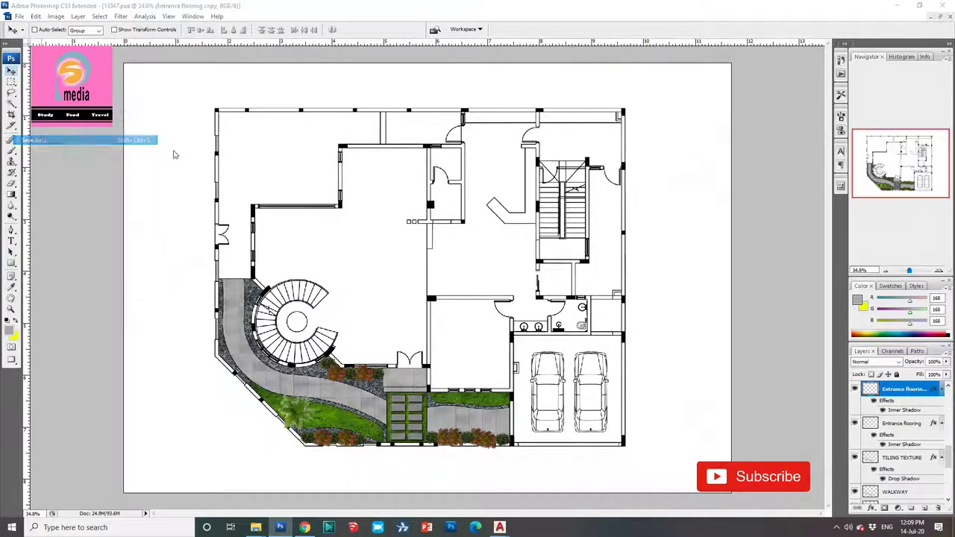
pyautogui.click(149, 353)
pyautogui.click(119, 415)
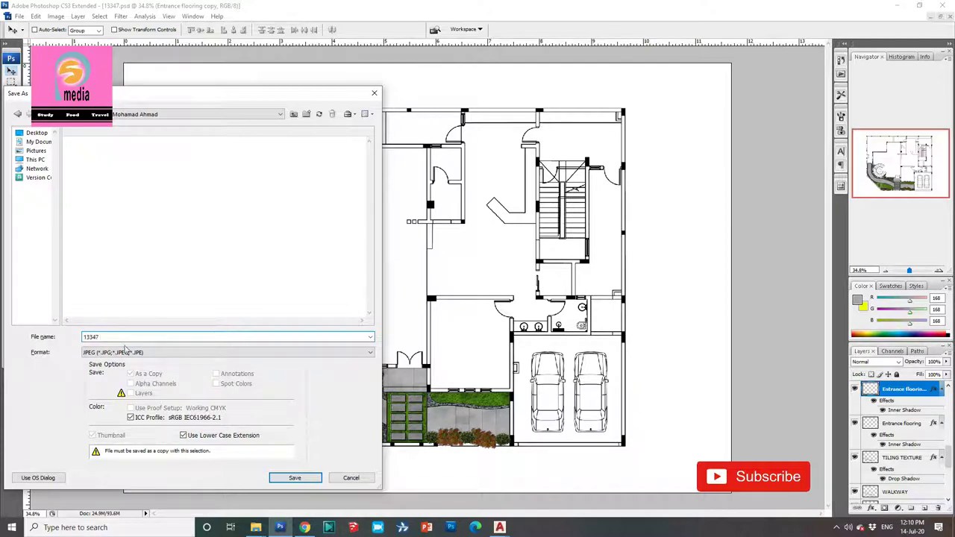
pyautogui.click(306, 478)
pyautogui.click(527, 151)
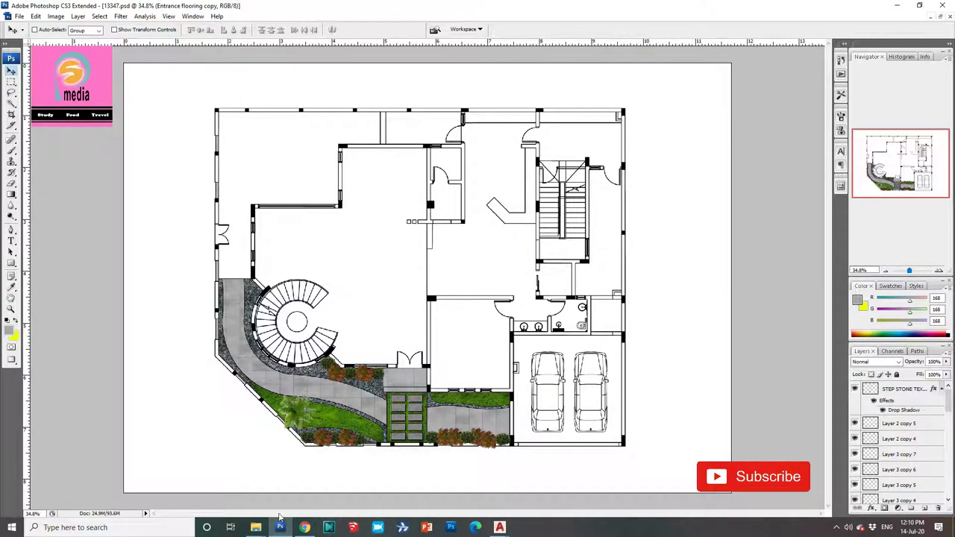
pyautogui.click(328, 528)
pyautogui.click(543, 266)
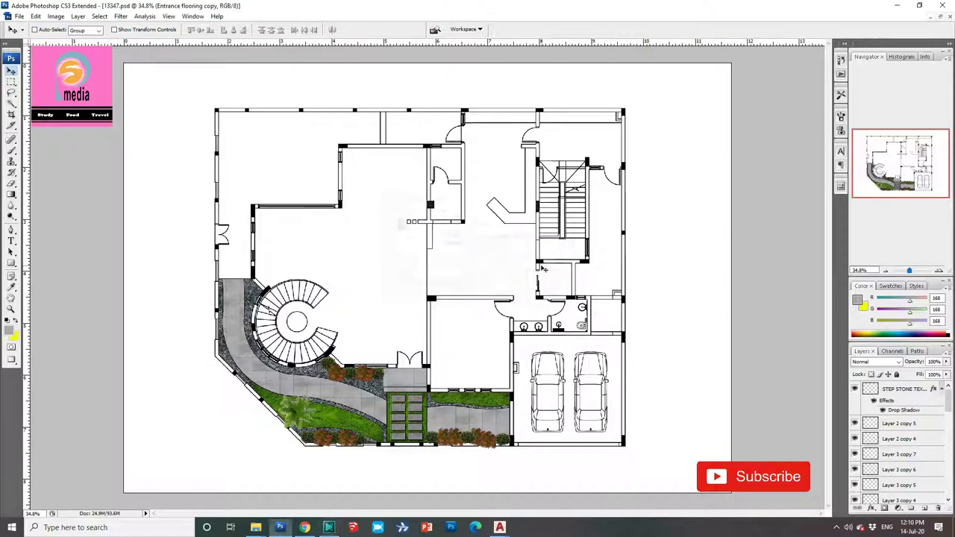